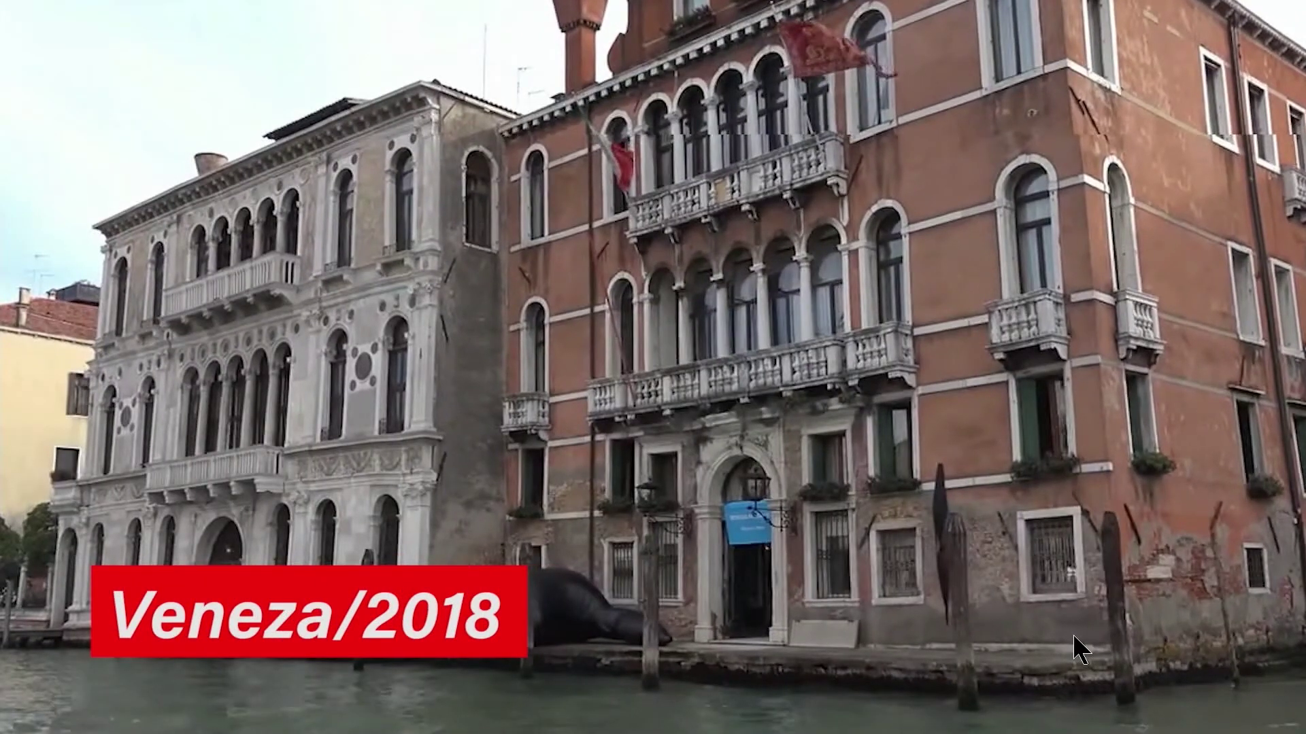
# Exit the full-screen preview and stop playback at 00:00:17:03
pyautogui.press('Escape')
pyautogui.press('space')
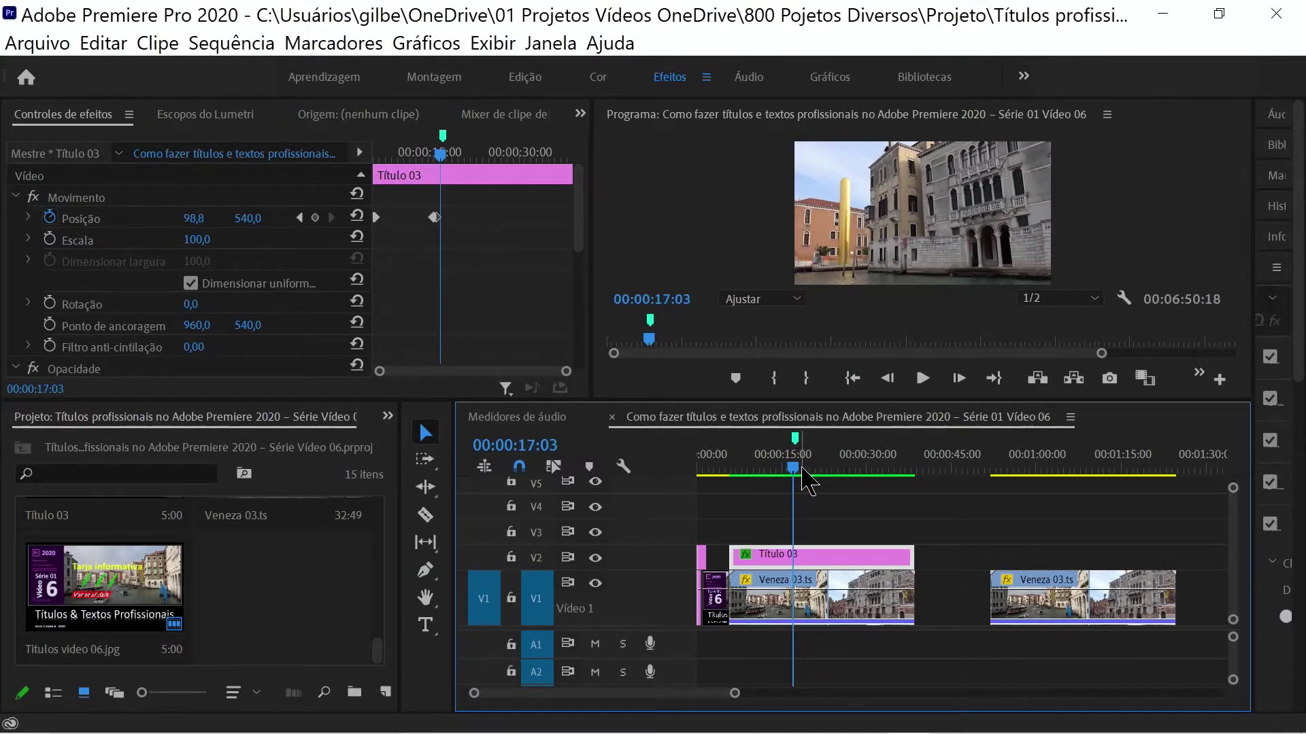
# Move the playhead to 00:00:53:09 and create a new legacy title named Título 06
pyautogui.click(771, 461)
pyautogui.click(874, 228)
pyautogui.moveTo(771, 468); pyautogui.dragTo(1001, 505)
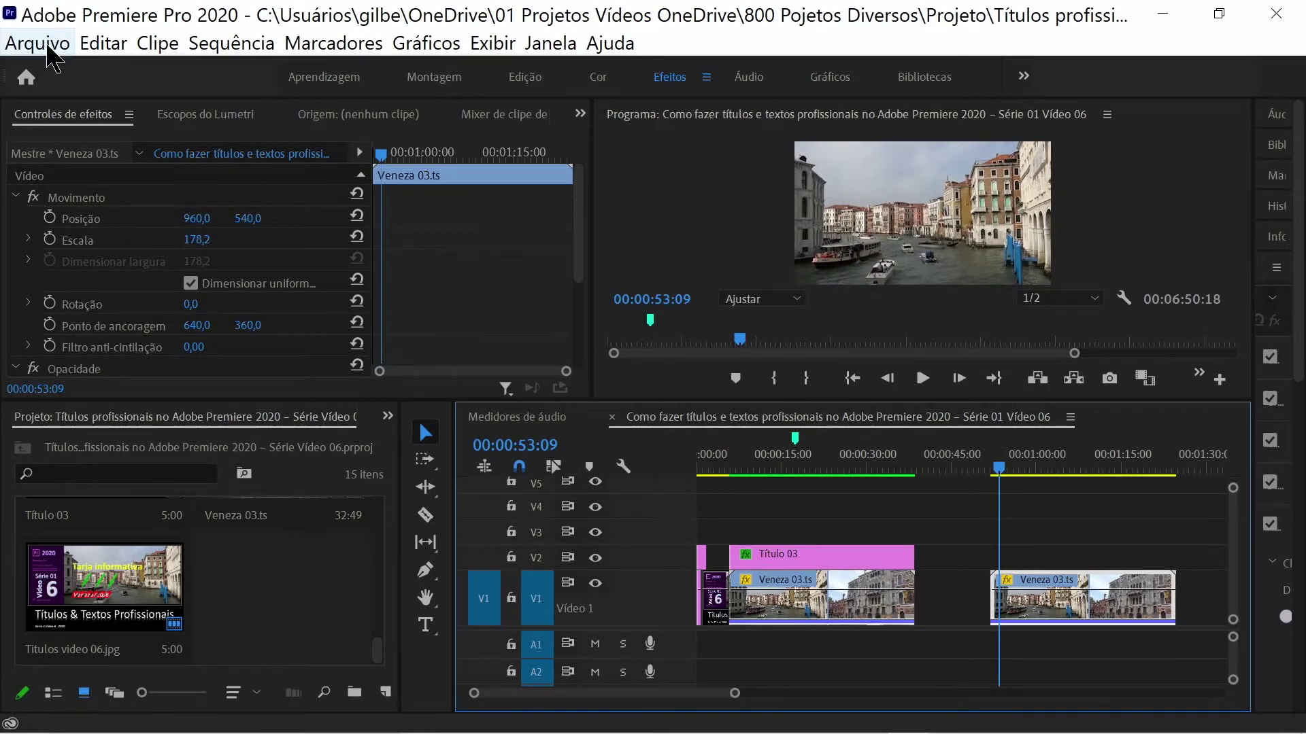
pyautogui.click(49, 44)
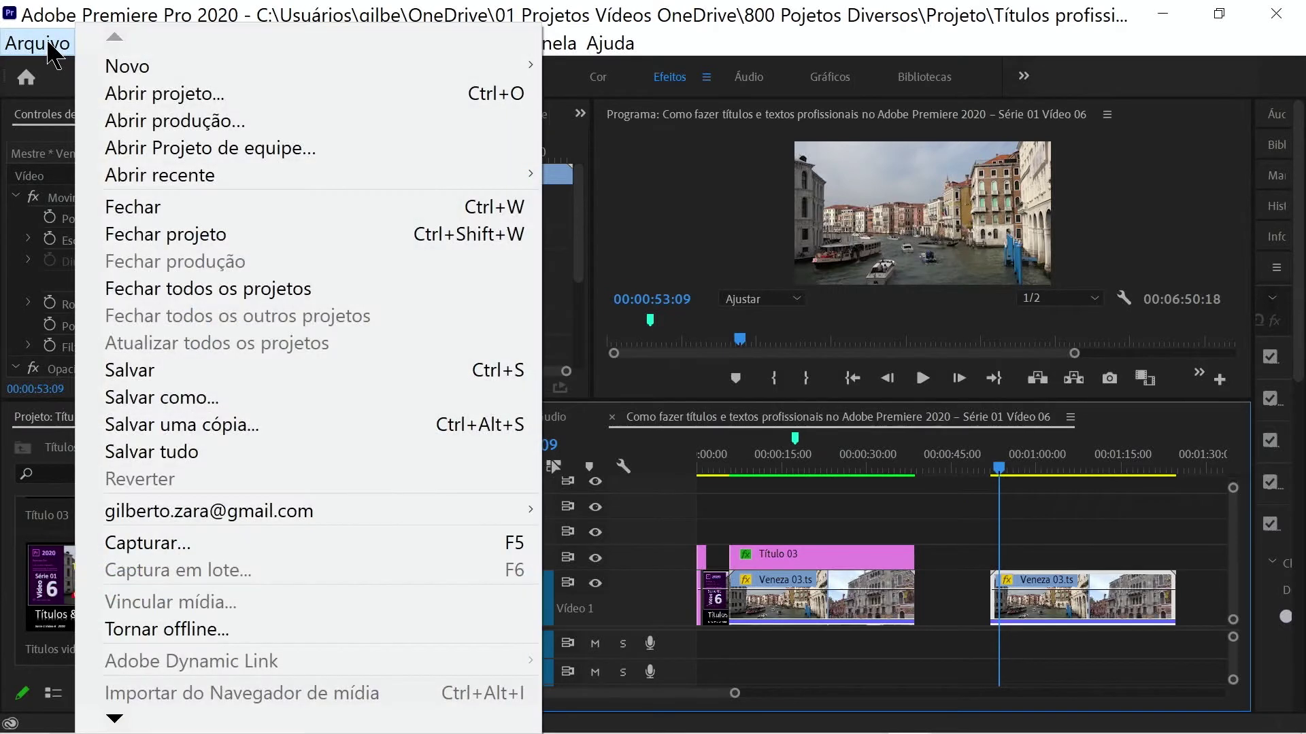
pyautogui.moveTo(110, 58)
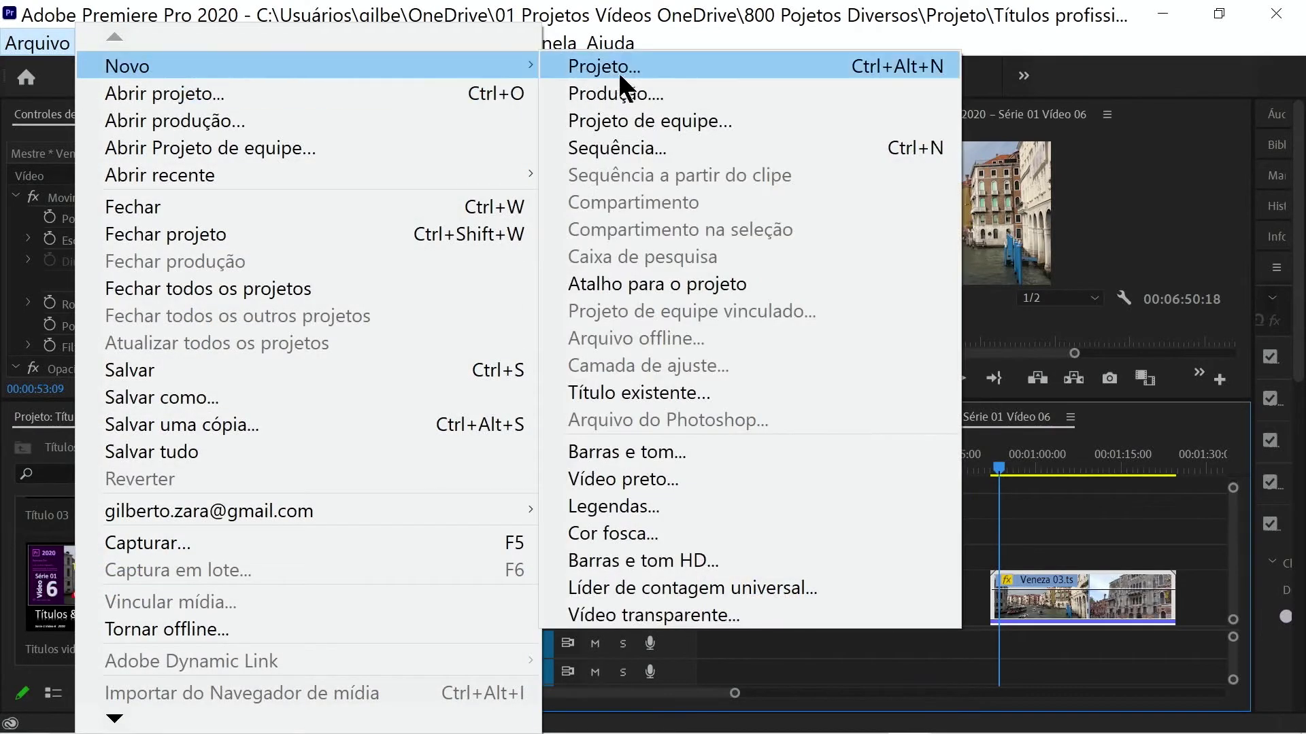
pyautogui.click(673, 395)
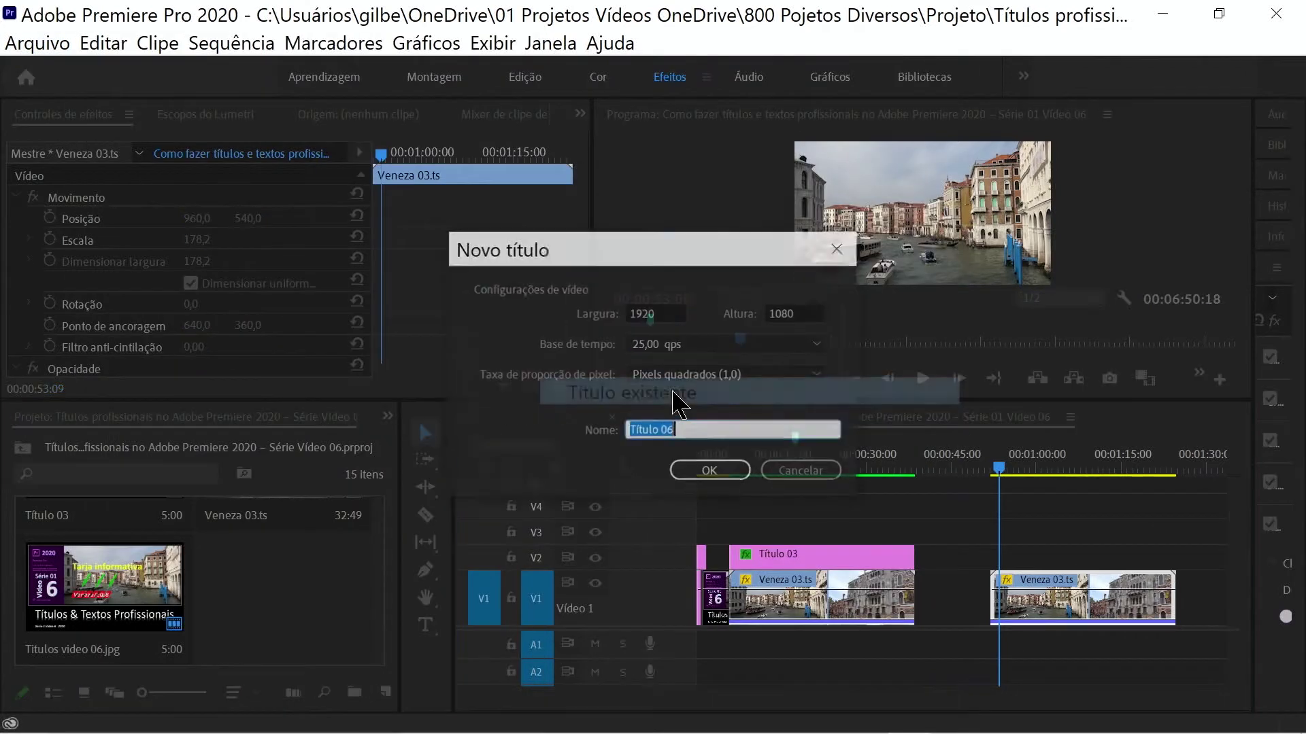
pyautogui.click(709, 476)
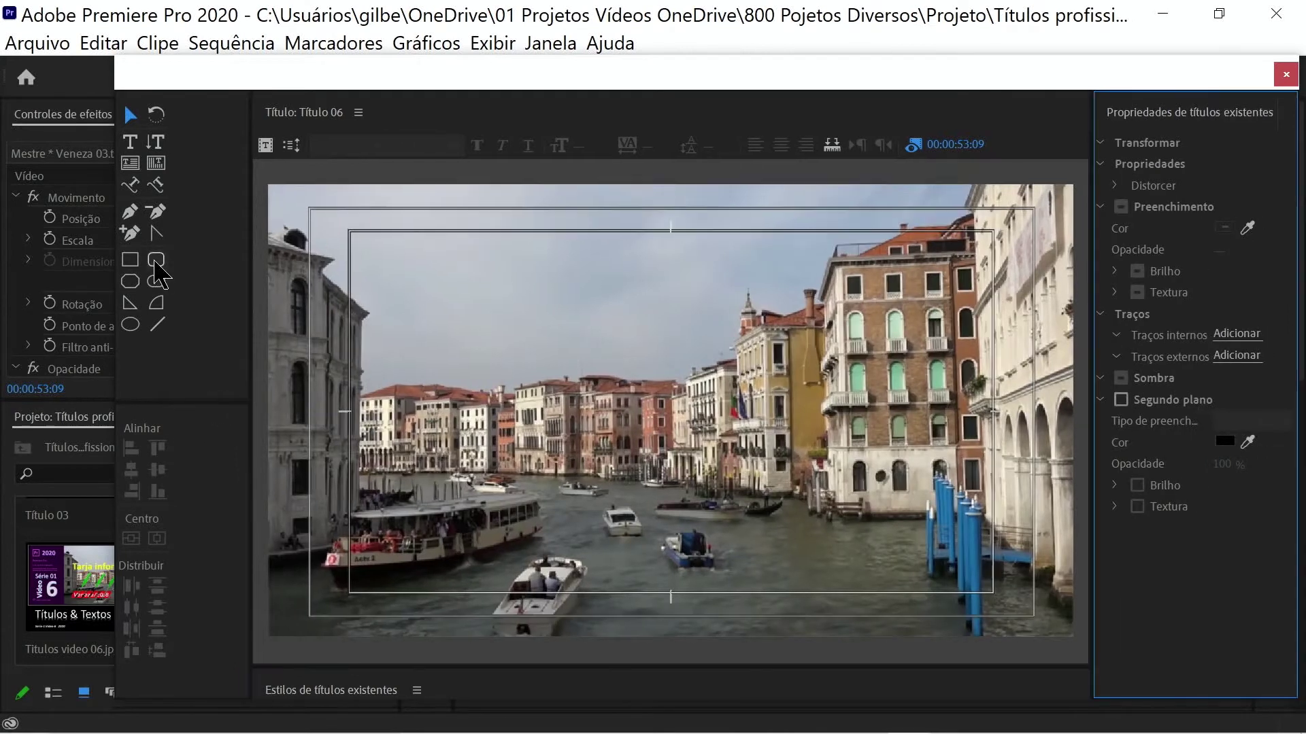
# Draw a wide rectangle across the lower-left of the frame
pyautogui.click(134, 262)
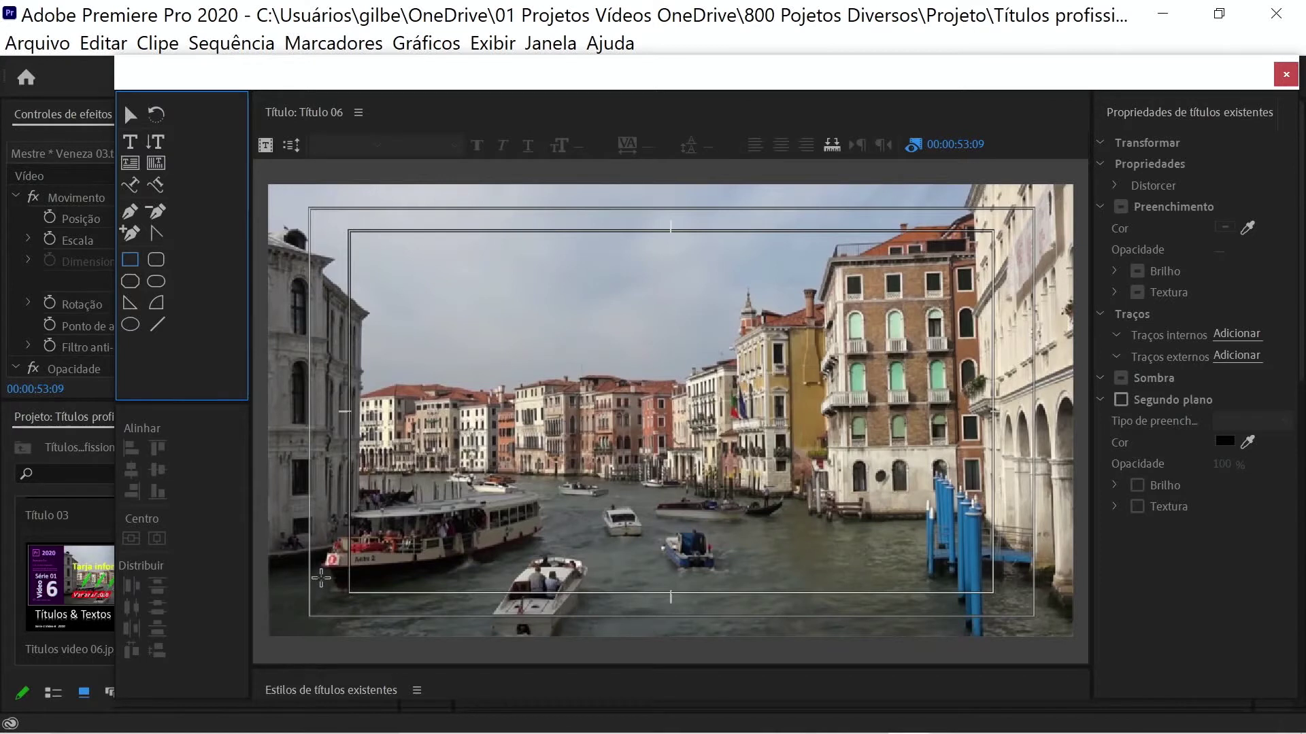
pyautogui.moveTo(319, 571); pyautogui.dragTo(425, 629)
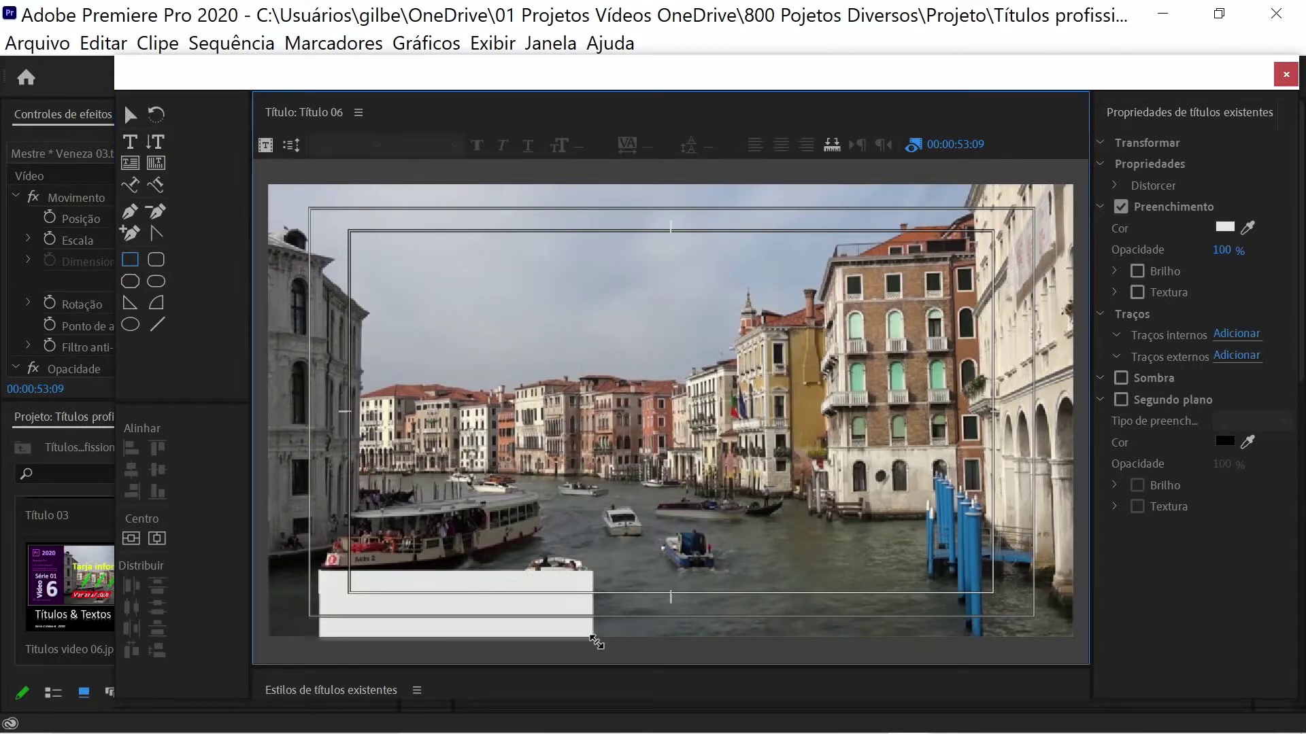
pyautogui.moveTo(426, 629); pyautogui.dragTo(609, 640)
pyautogui.moveTo(493, 615); pyautogui.dragTo(486, 592)
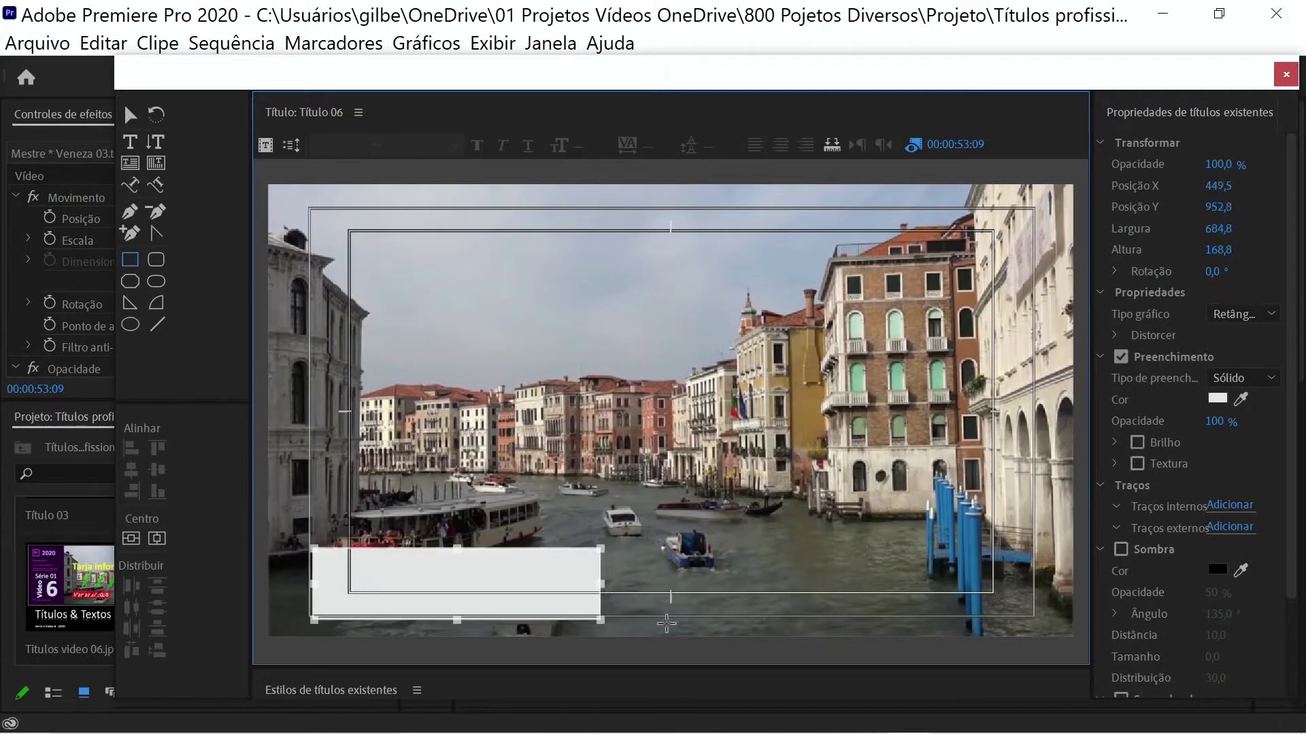
# Fill the box with red F71111 and draw a text box on top of it
pyautogui.click(1220, 401)
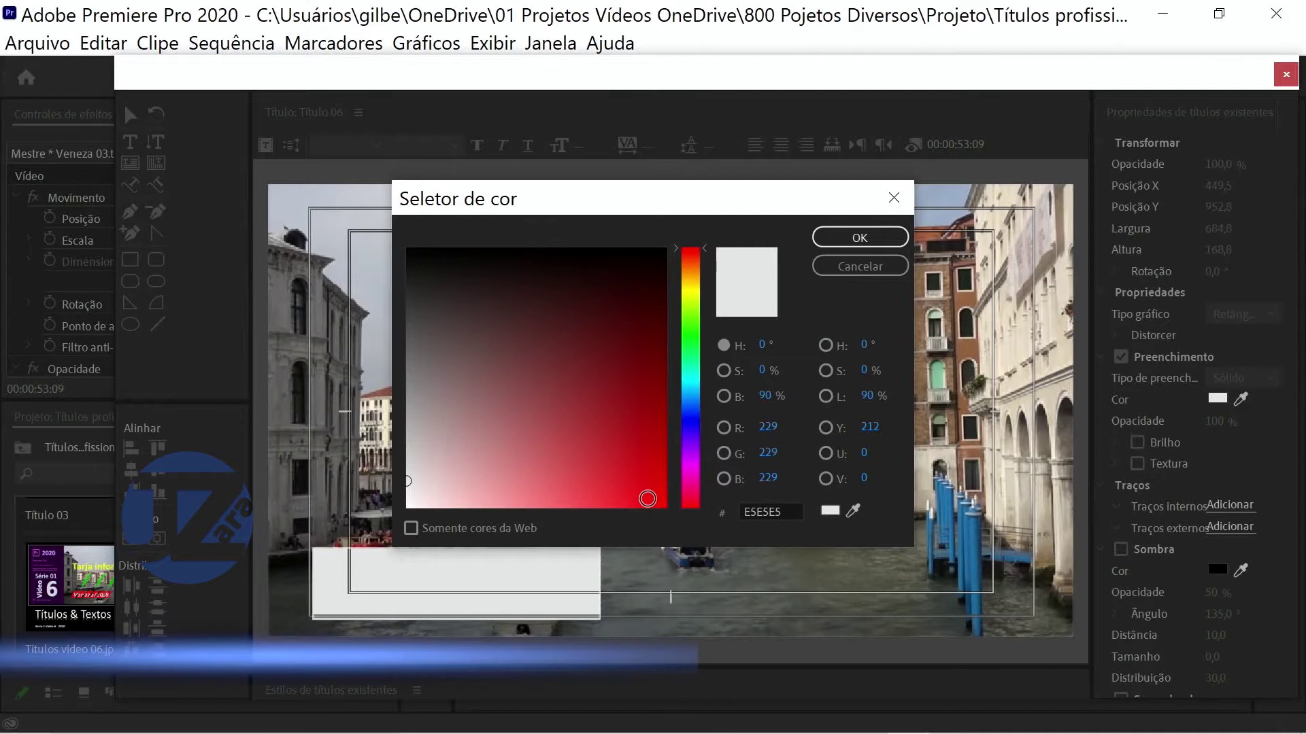
pyautogui.click(647, 498)
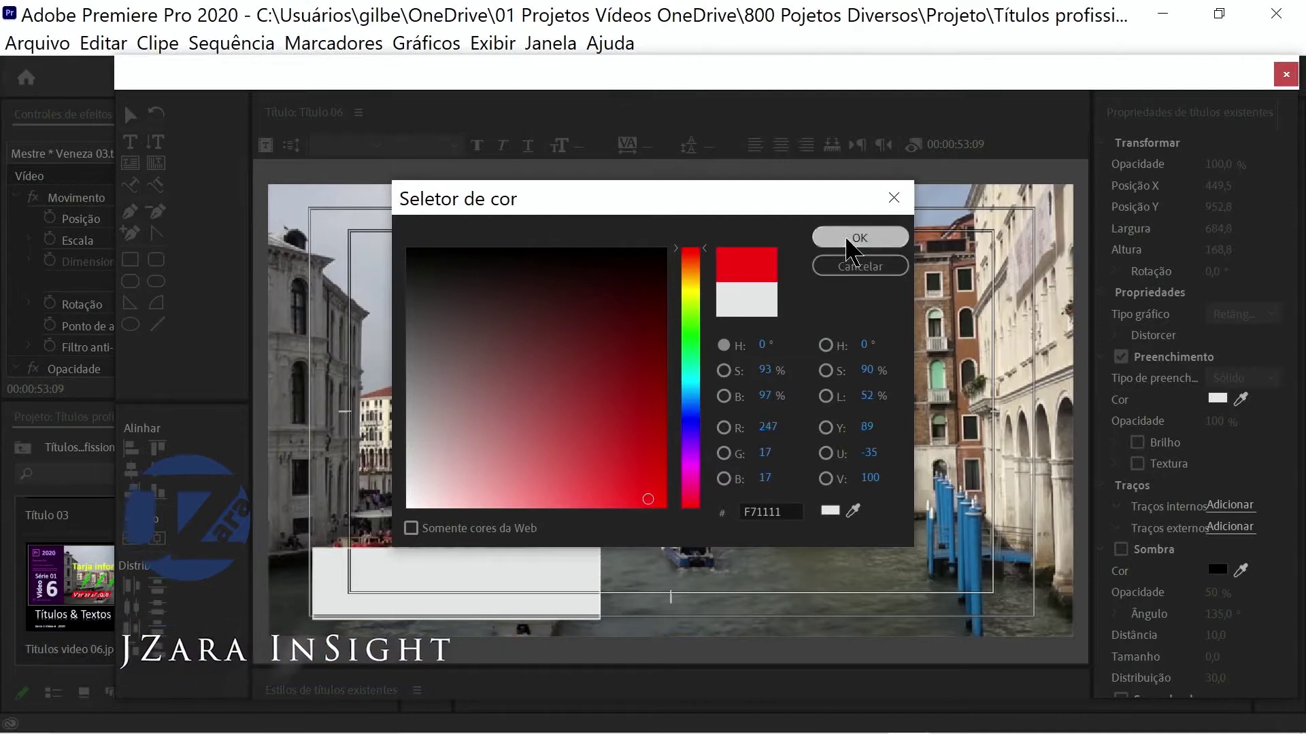
pyautogui.click(853, 241)
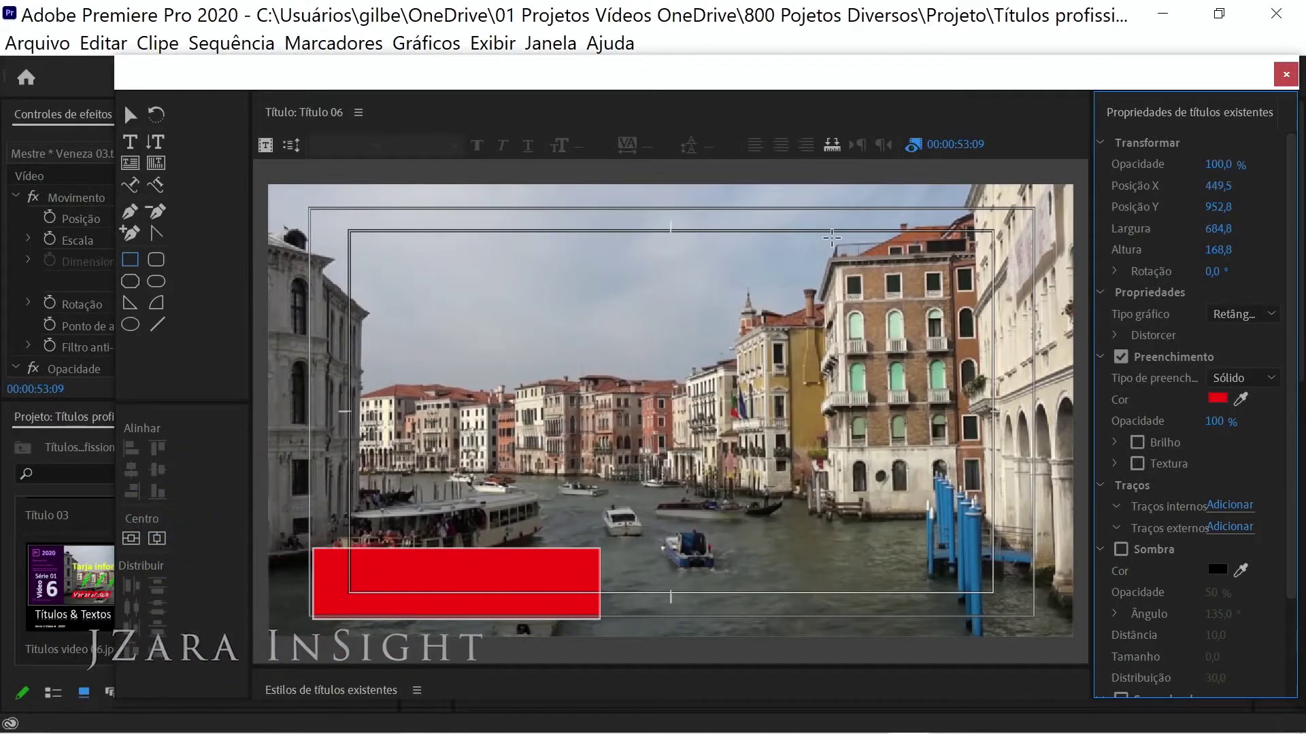
pyautogui.click(130, 141)
pyautogui.moveTo(322, 559)
pyautogui.mouseDown()
pyautogui.moveTo(450, 605)
pyautogui.moveTo(589, 611)
pyautogui.mouseUp()
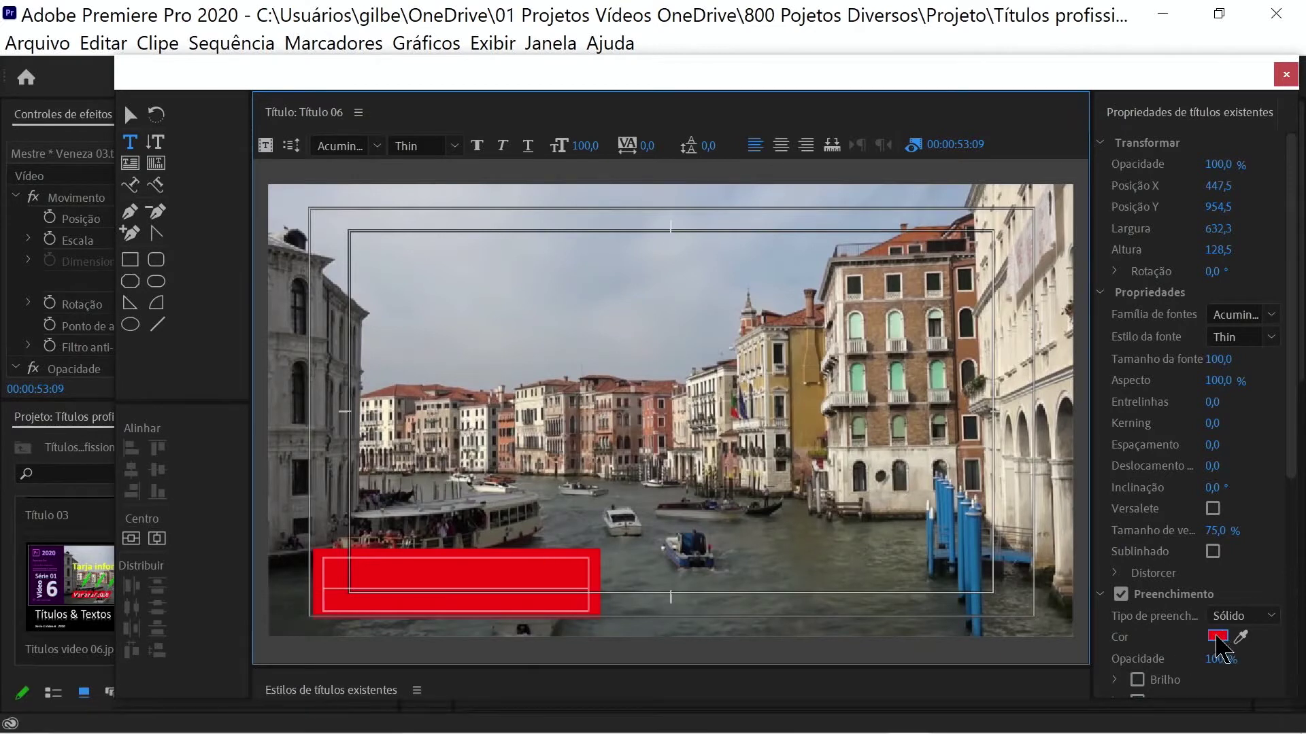
# Make the Veneza/2018 text white, bold and italic, and nudge it onto the bar
pyautogui.click(131, 115)
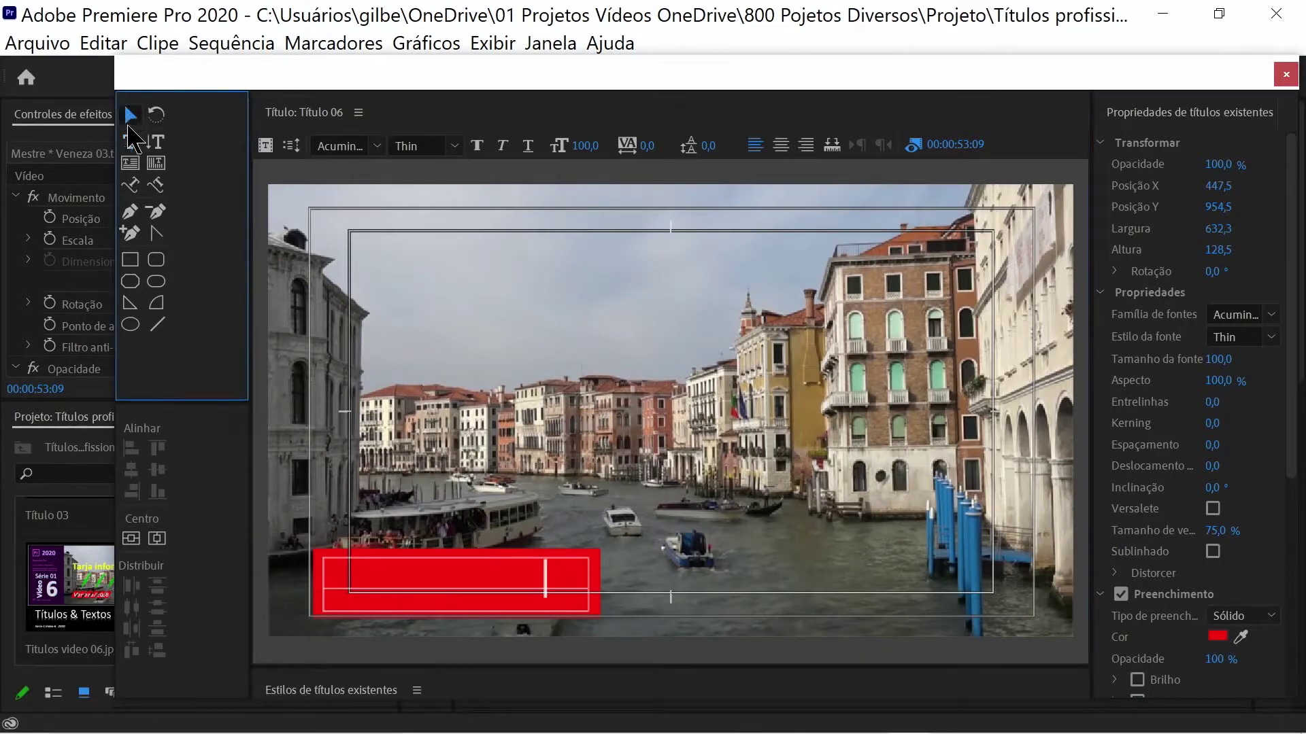
pyautogui.click(1217, 637)
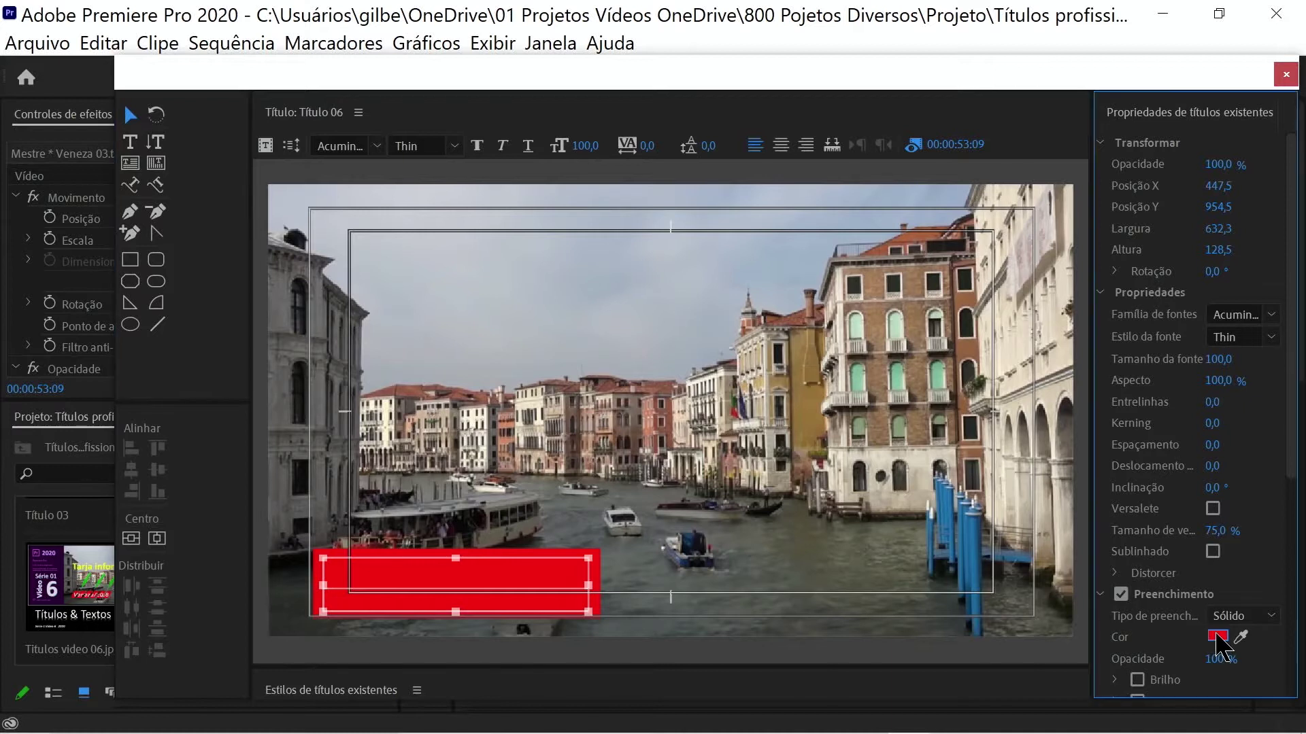
pyautogui.click(854, 233)
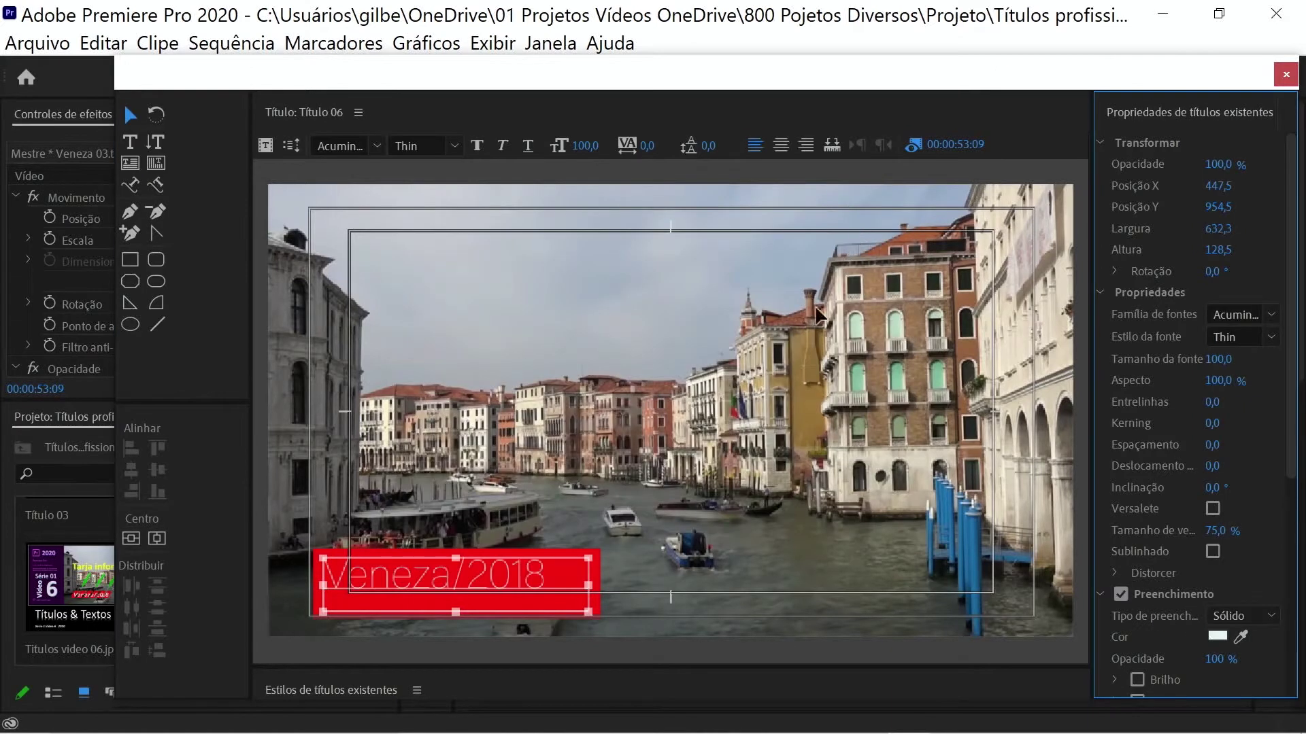
pyautogui.click(504, 146)
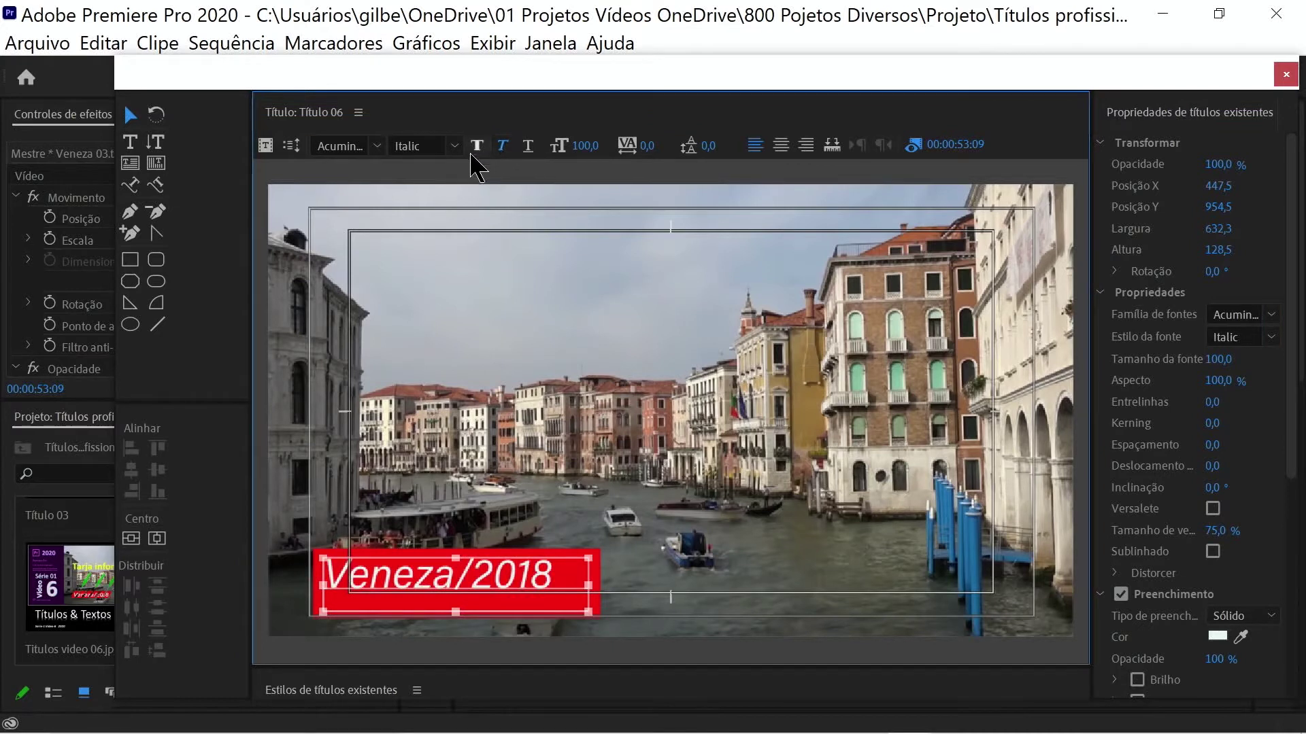
pyautogui.click(477, 146)
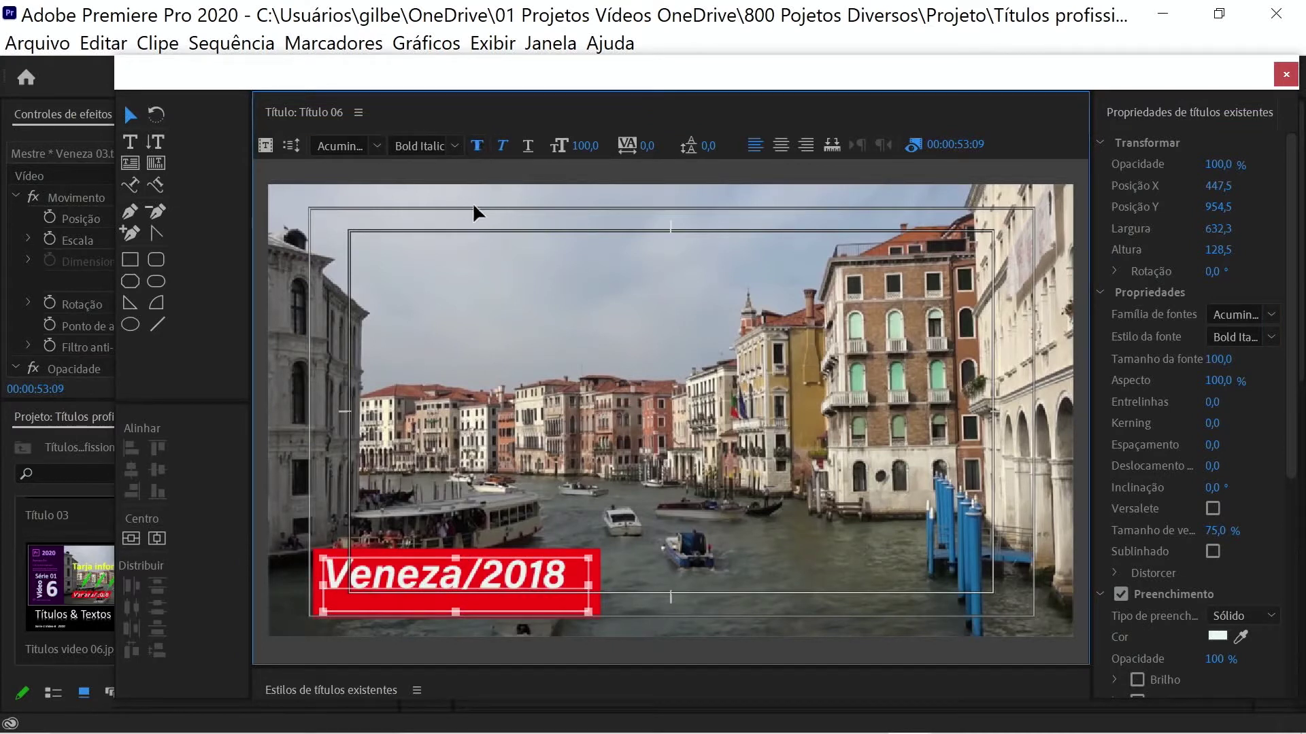
pyautogui.moveTo(474, 581); pyautogui.dragTo(482, 591)
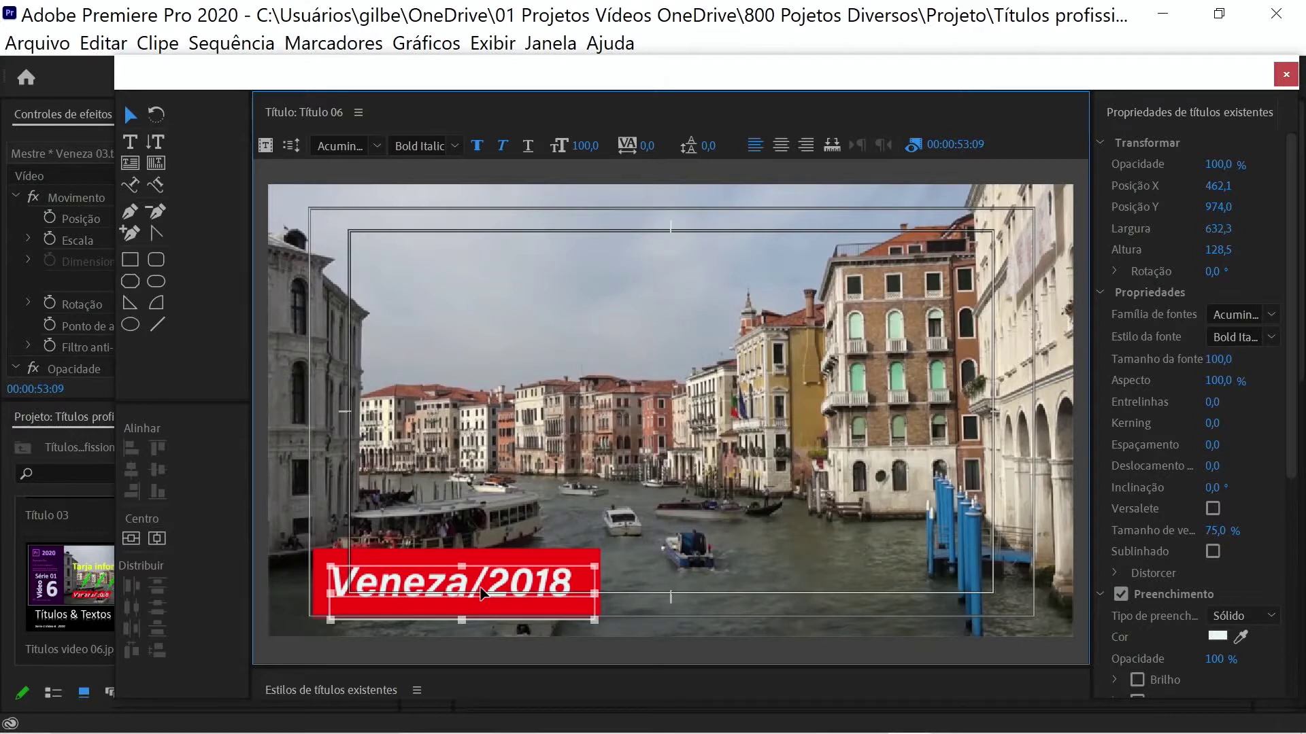
# Shrink the red box's height and width to fit snugly around the text
pyautogui.click(462, 617)
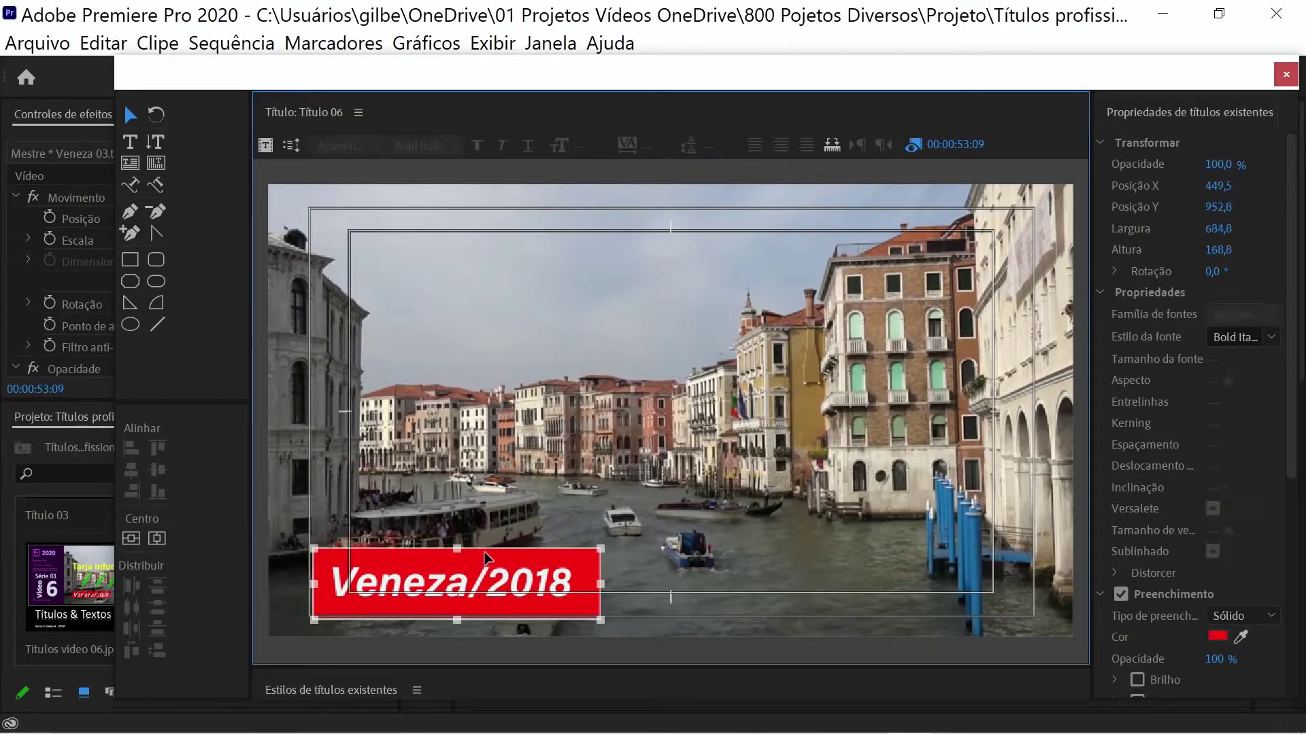
pyautogui.moveTo(458, 620); pyautogui.dragTo(458, 612)
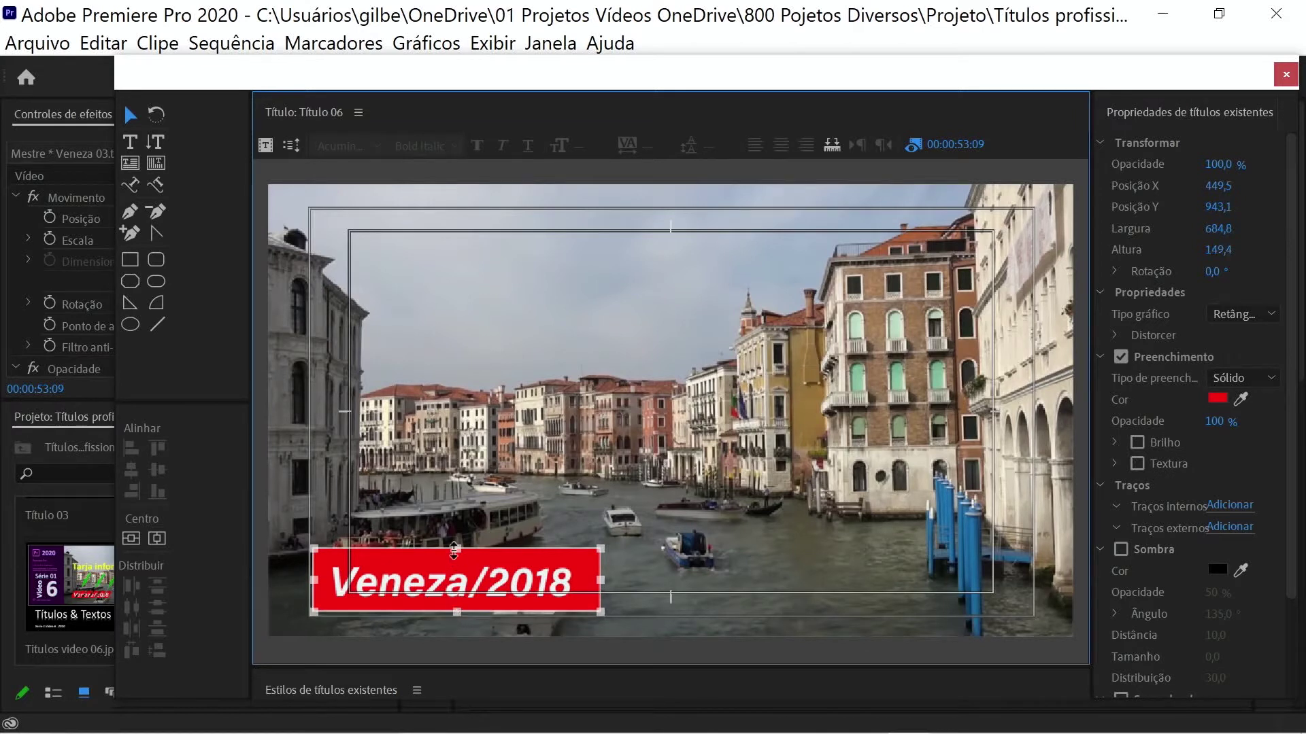
pyautogui.moveTo(460, 545); pyautogui.dragTo(460, 553)
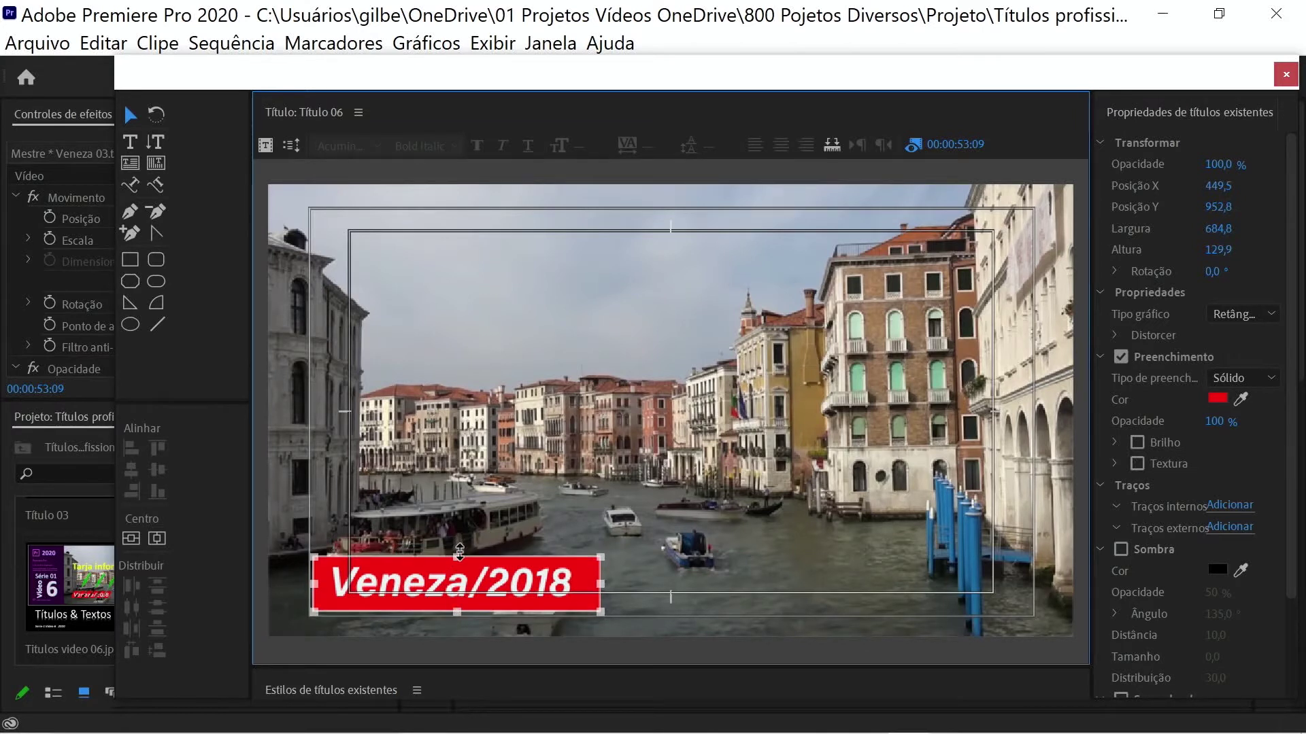
pyautogui.moveTo(600, 583); pyautogui.dragTo(590, 584)
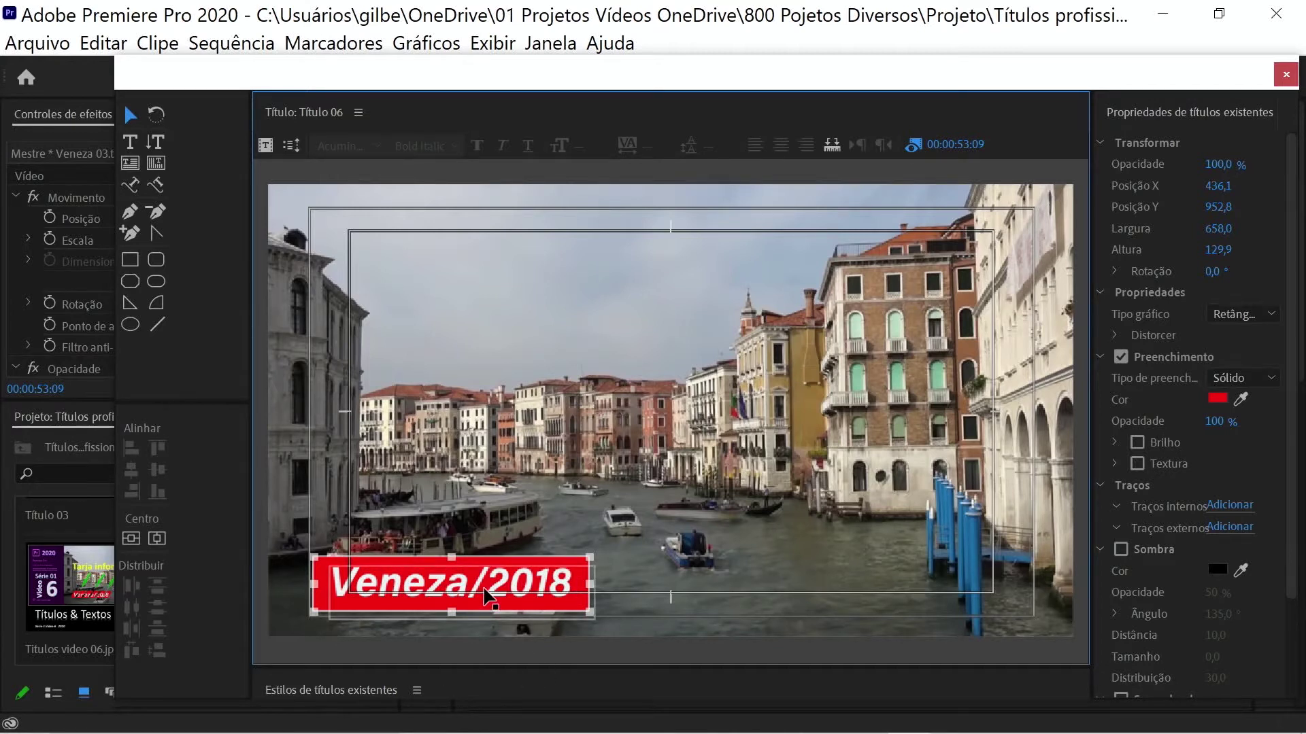
# Place Título 06 on V2 aligned with the second Veneza 03.ts clip, then preview it
pyautogui.click(1285, 74)
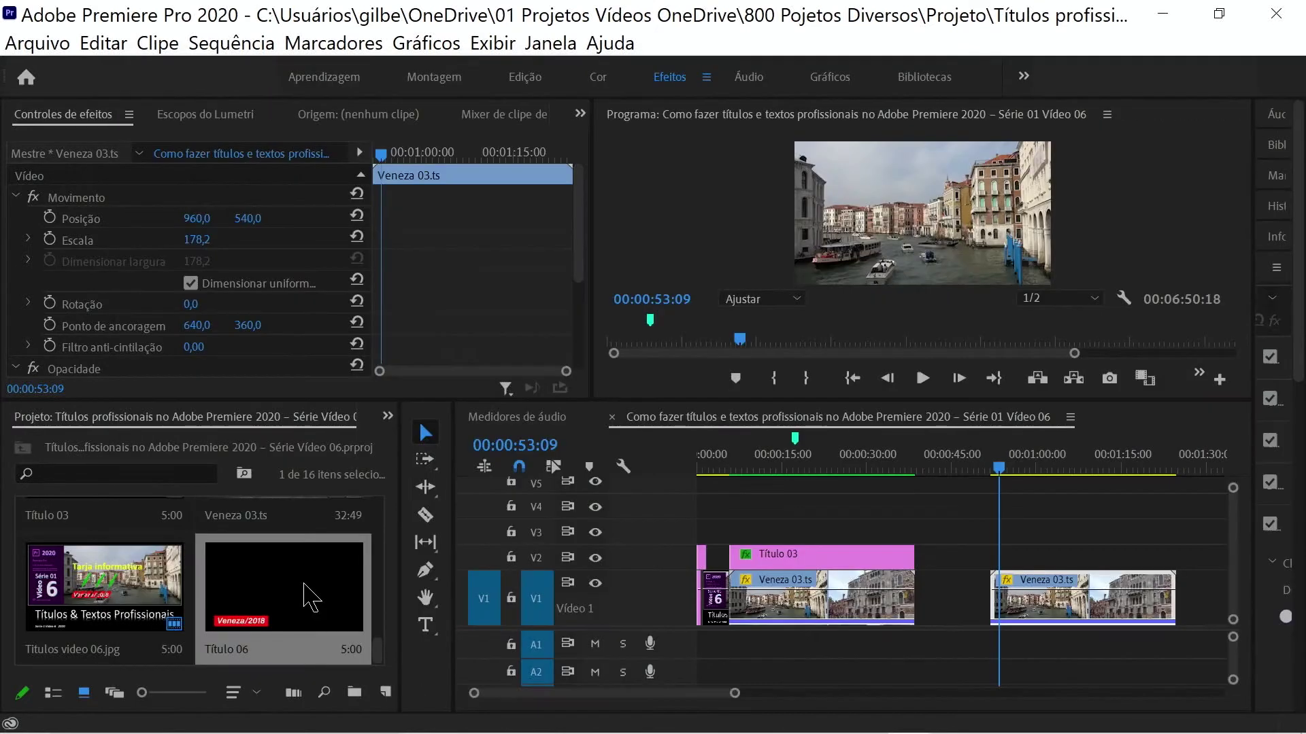
pyautogui.click(307, 616)
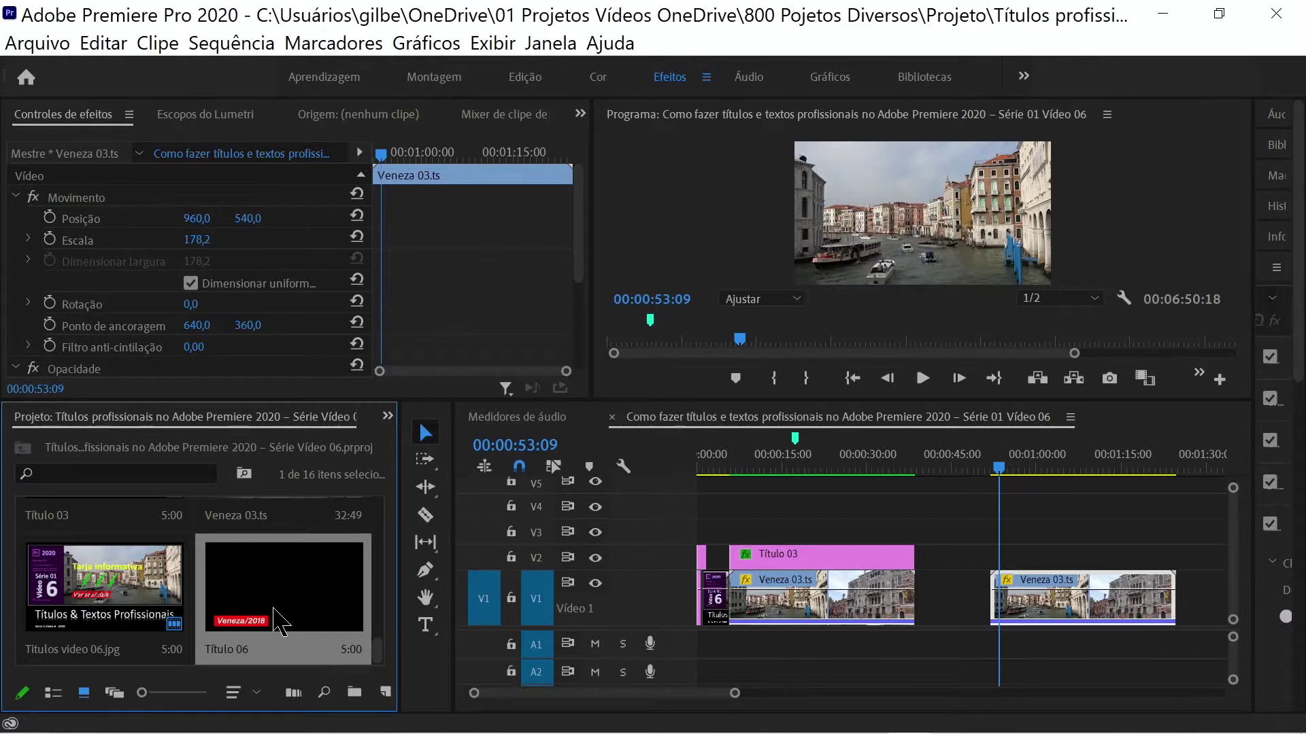
pyautogui.moveTo(272, 624)
pyautogui.mouseDown()
pyautogui.moveTo(1012, 555)
pyautogui.moveTo(999, 559)
pyautogui.mouseUp()
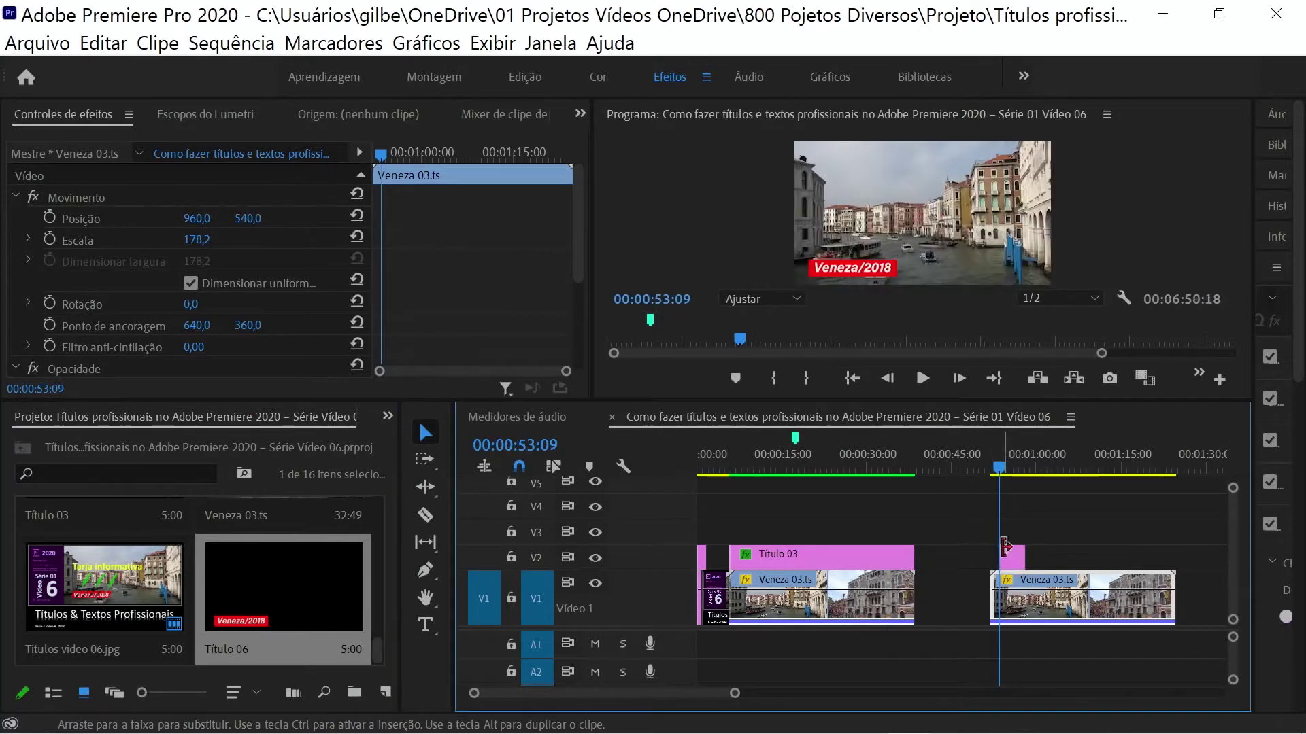
pyautogui.click(954, 473)
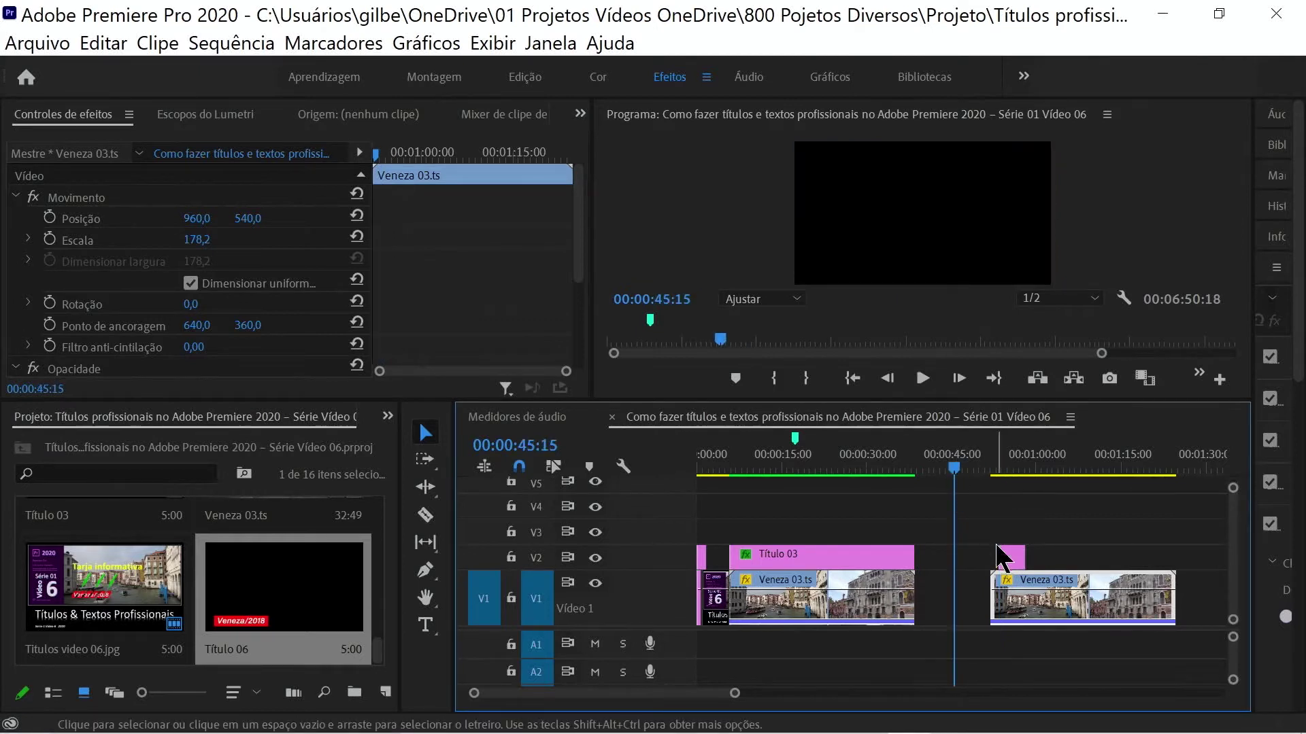
pyautogui.moveTo(1013, 570)
pyautogui.mouseDown()
pyautogui.moveTo(1013, 557)
pyautogui.moveTo(1180, 559)
pyautogui.mouseUp()
pyautogui.click(1005, 470)
pyautogui.press('space')
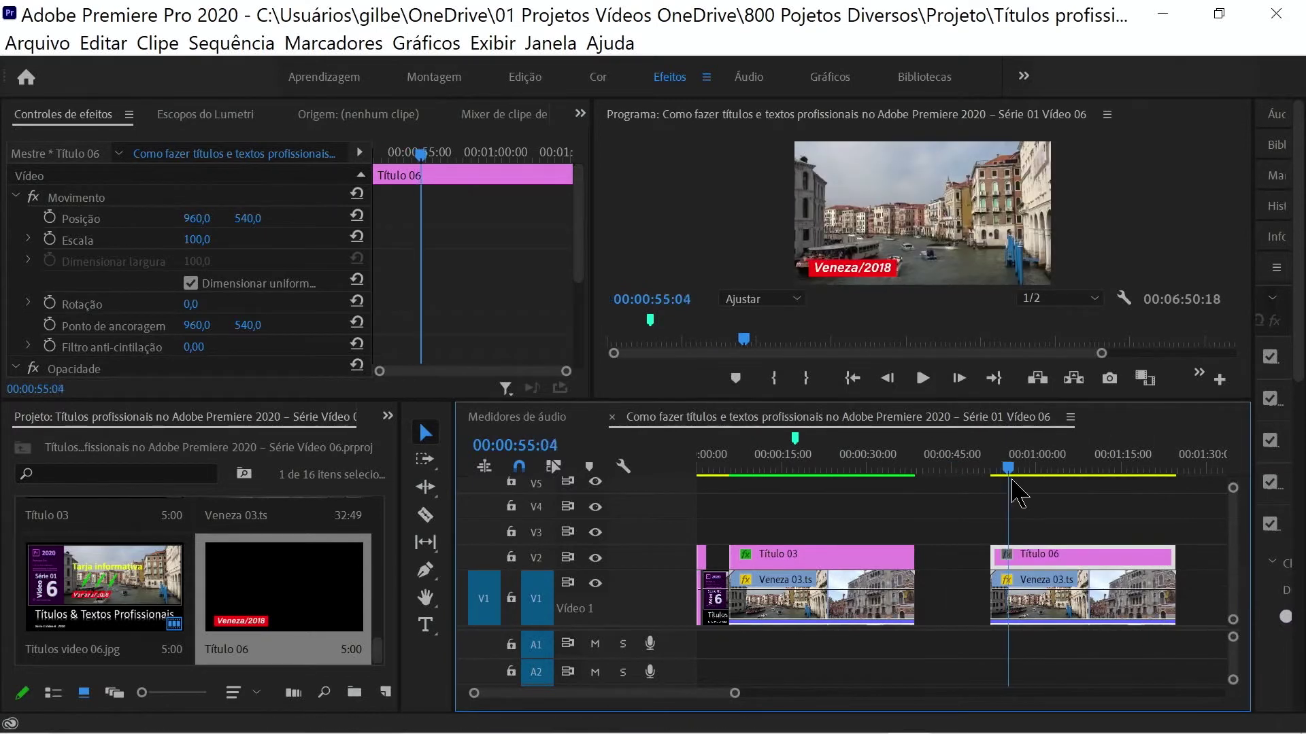
# Keyframe Título 06's Position, then 10 frames earlier set X to 135, off-frame left
pyautogui.moveTo(1018, 483); pyautogui.dragTo(1023, 498)
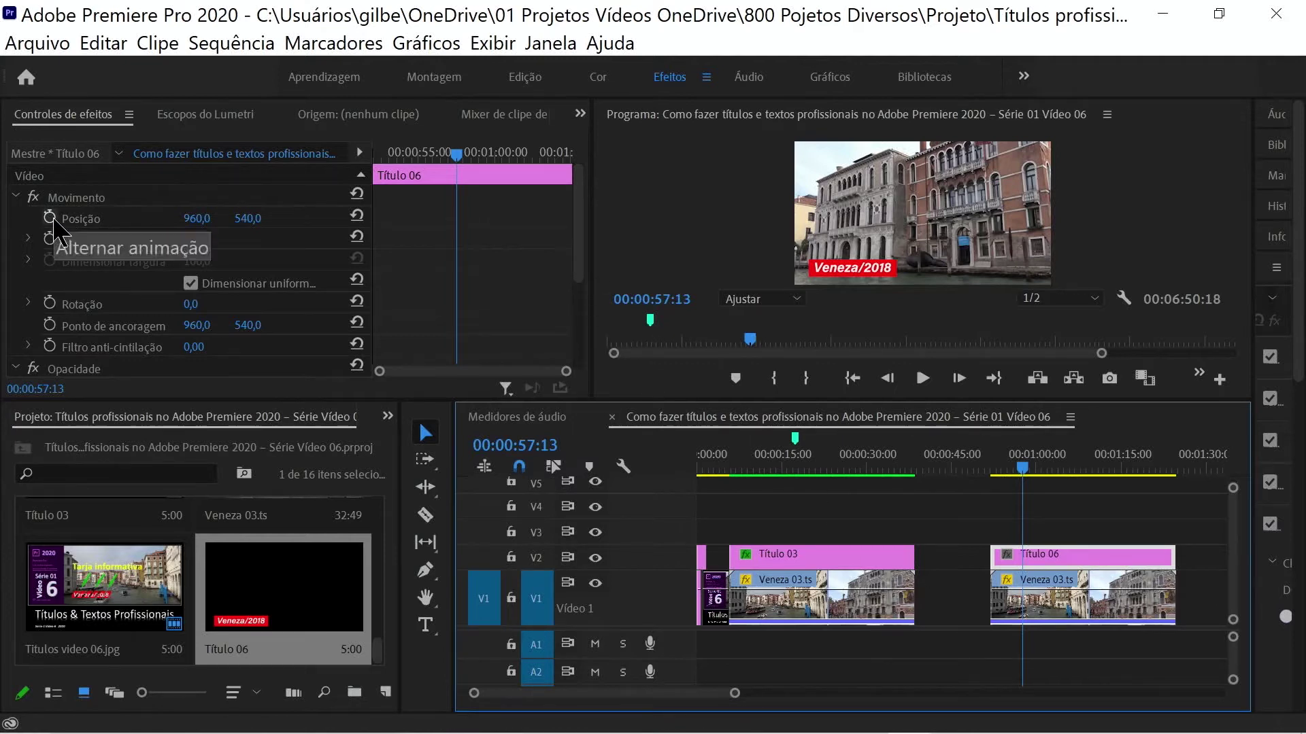
pyautogui.click(51, 218)
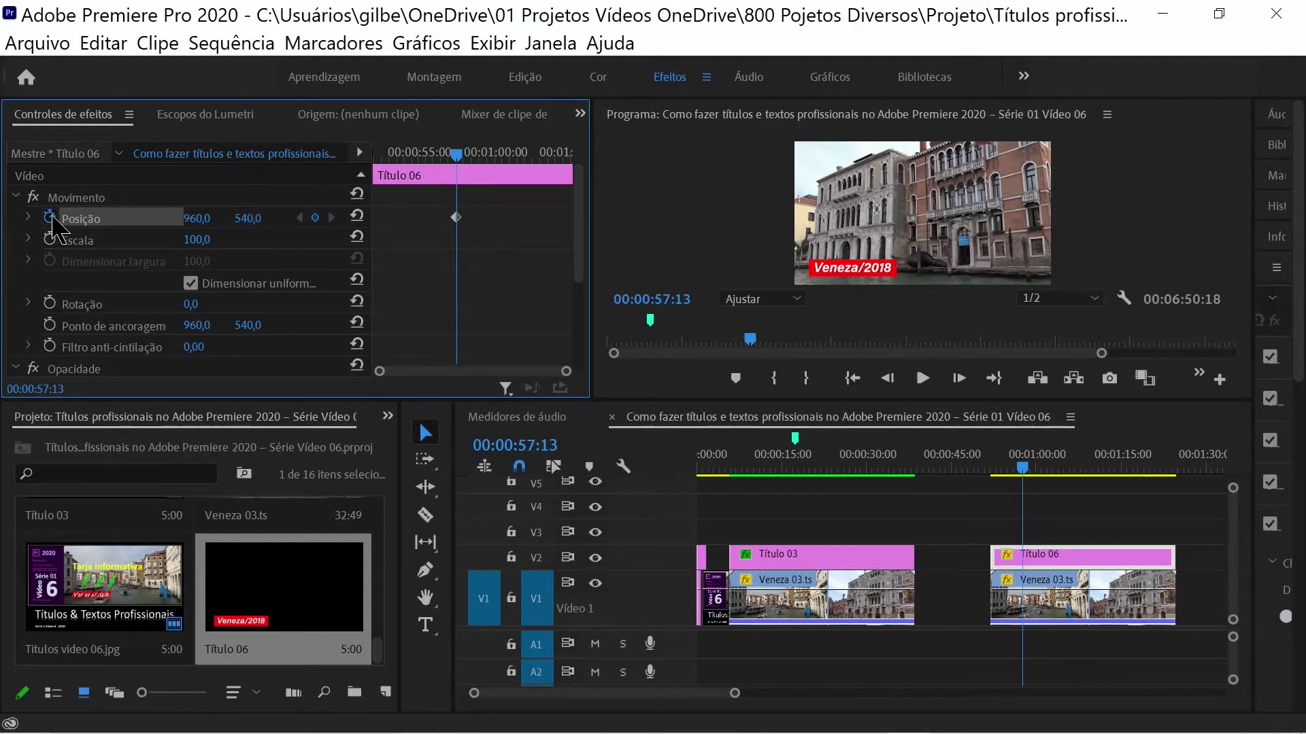
pyautogui.hotkey('shift', 'Left')
pyautogui.hotkey('shift', 'Left')
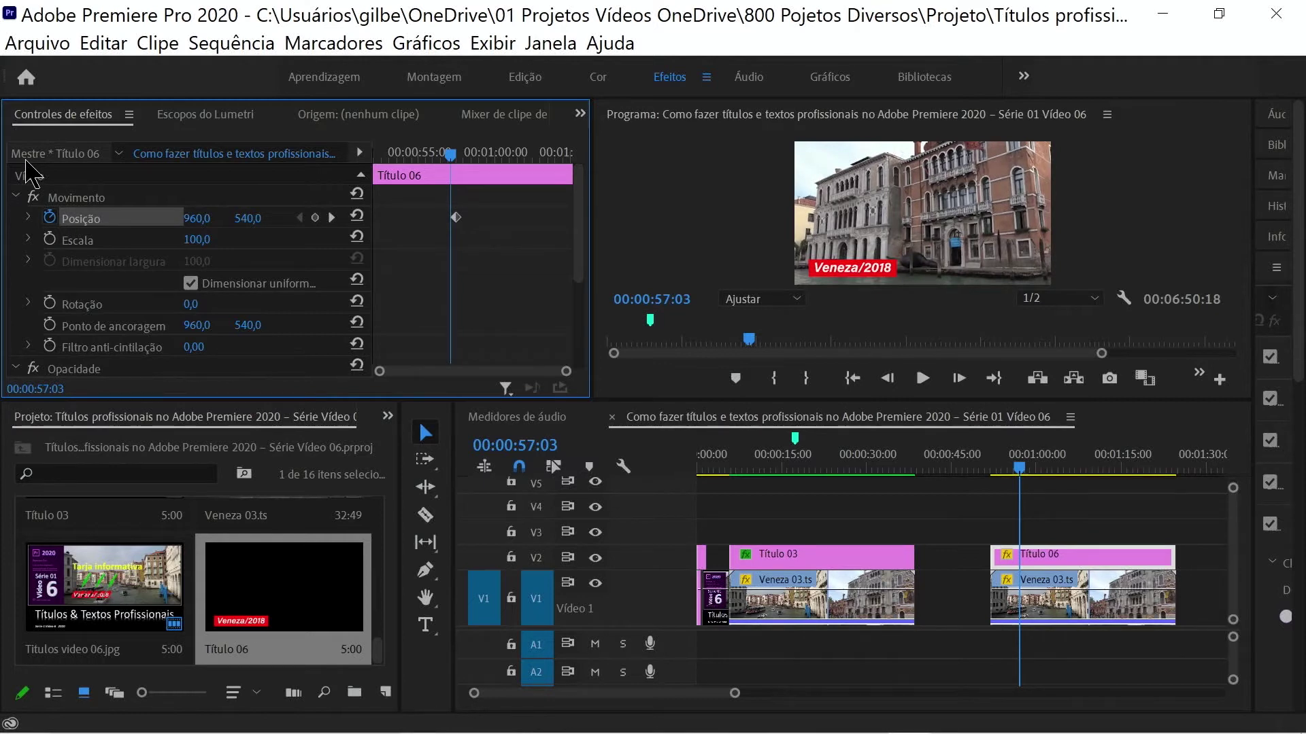
pyautogui.moveTo(197, 217); pyautogui.dragTo(122, 218)
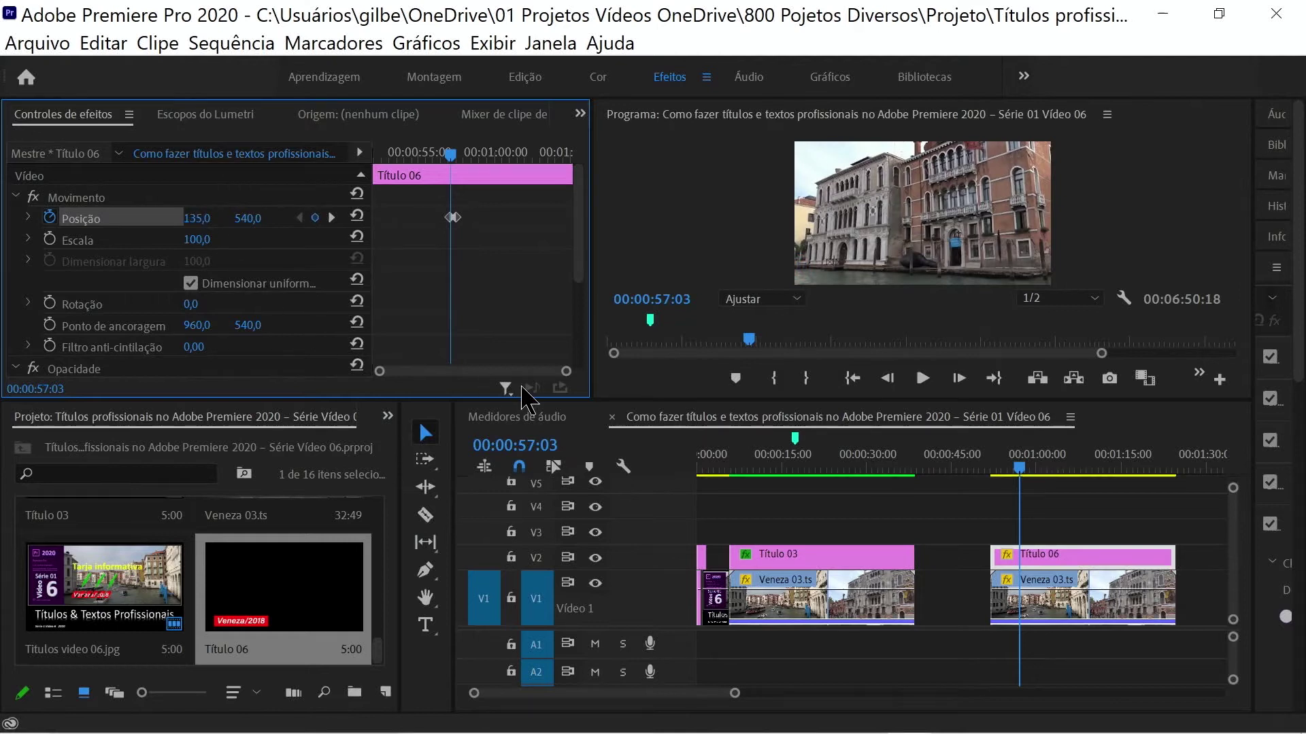
# Preview the slide-in and check the title at its start and end keyframes
pyautogui.moveTo(444, 151); pyautogui.dragTo(428, 154)
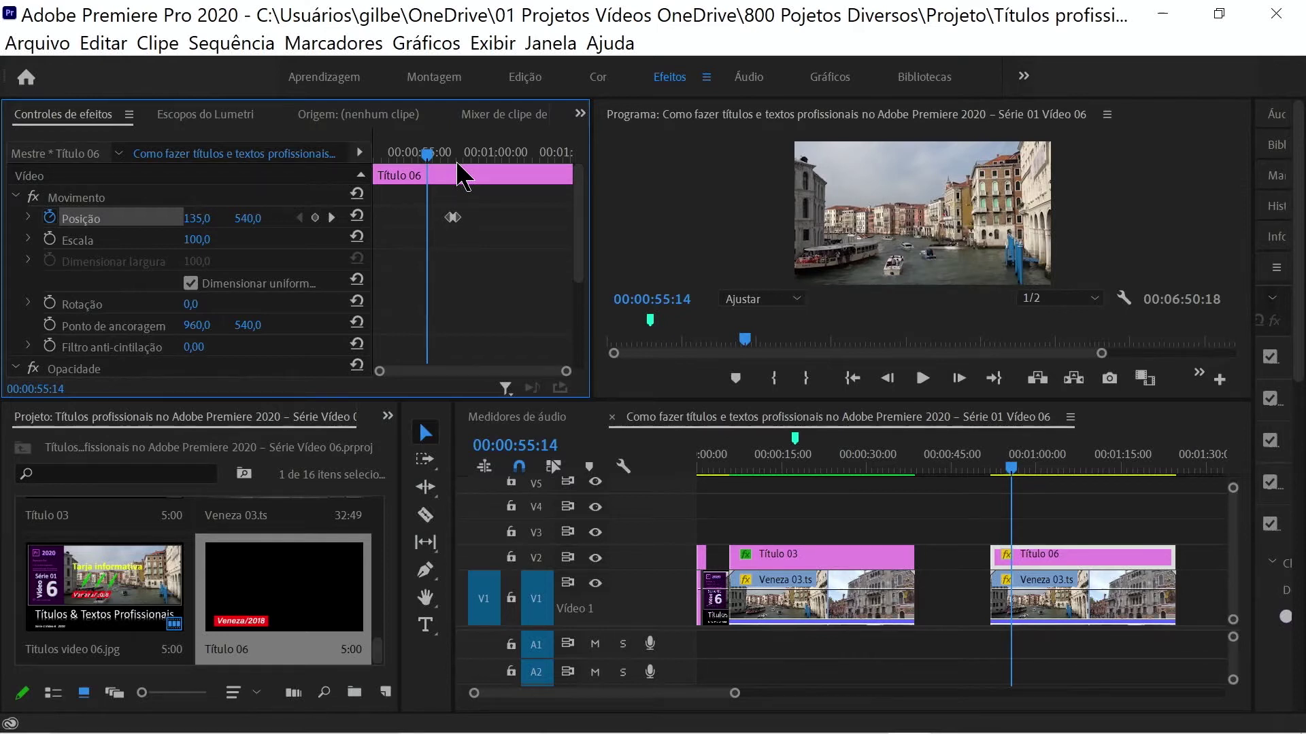
pyautogui.press('space')
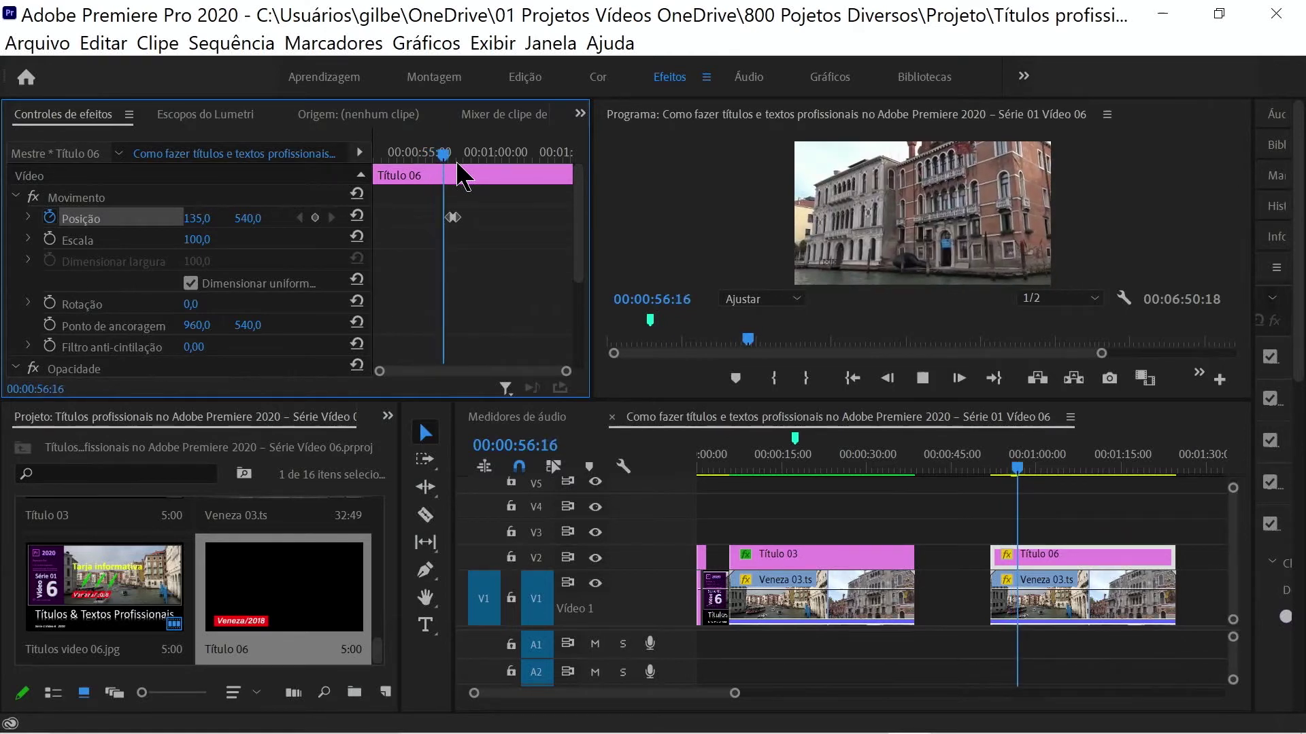
pyautogui.press('space')
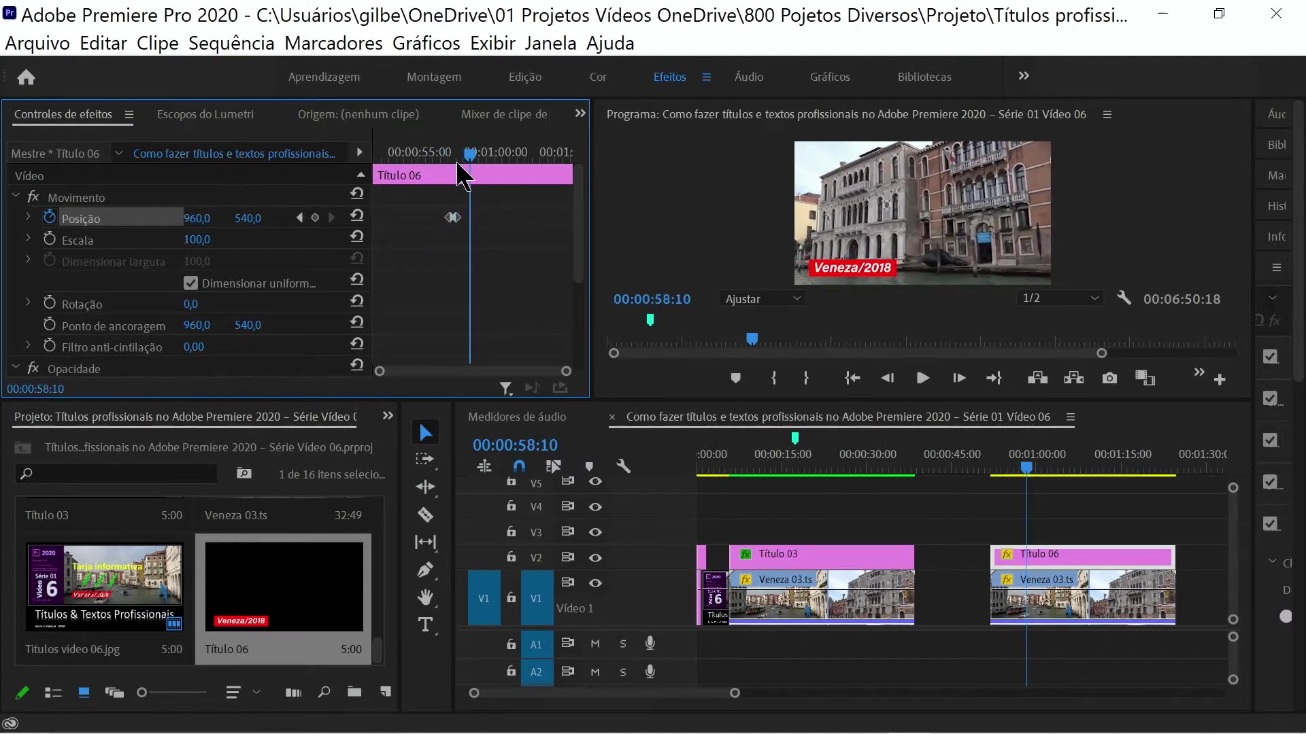
pyautogui.click(300, 219)
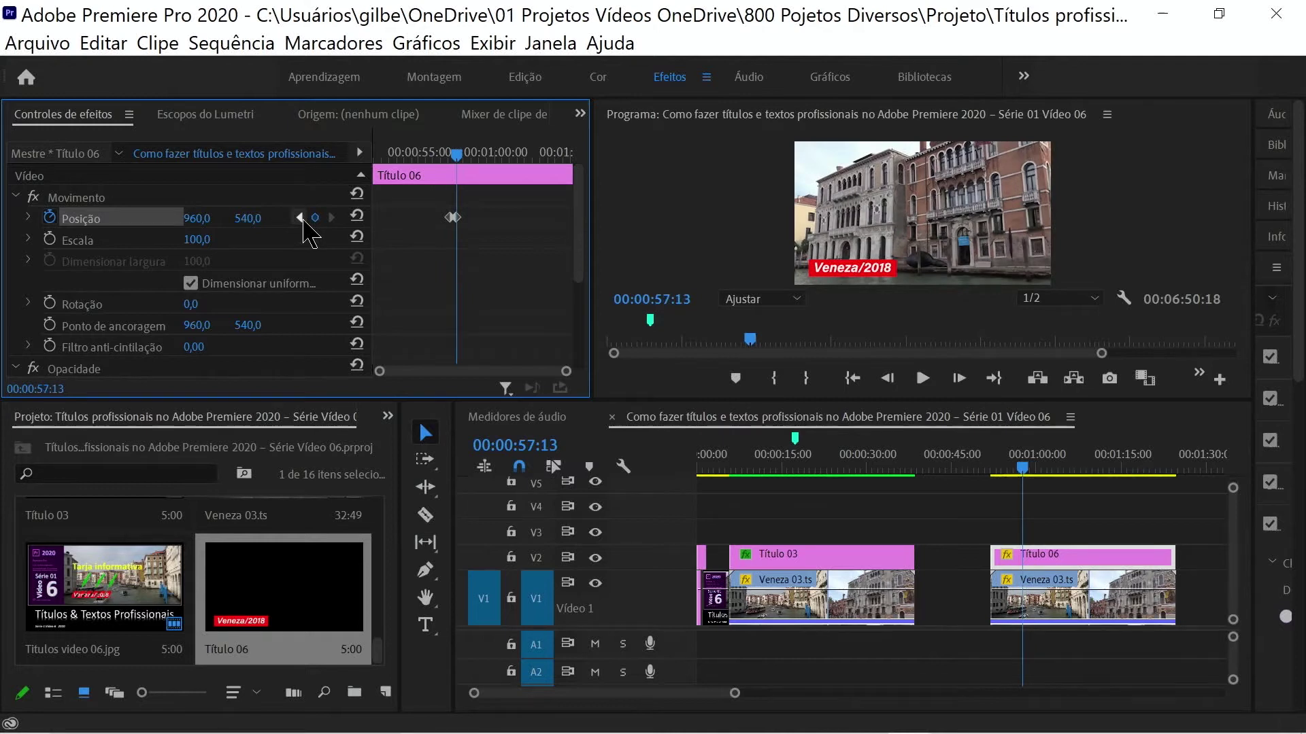
pyautogui.click(300, 219)
pyautogui.moveTo(379, 371)
pyautogui.mouseDown()
pyautogui.moveTo(396, 381)
pyautogui.moveTo(328, 376)
pyautogui.mouseUp()
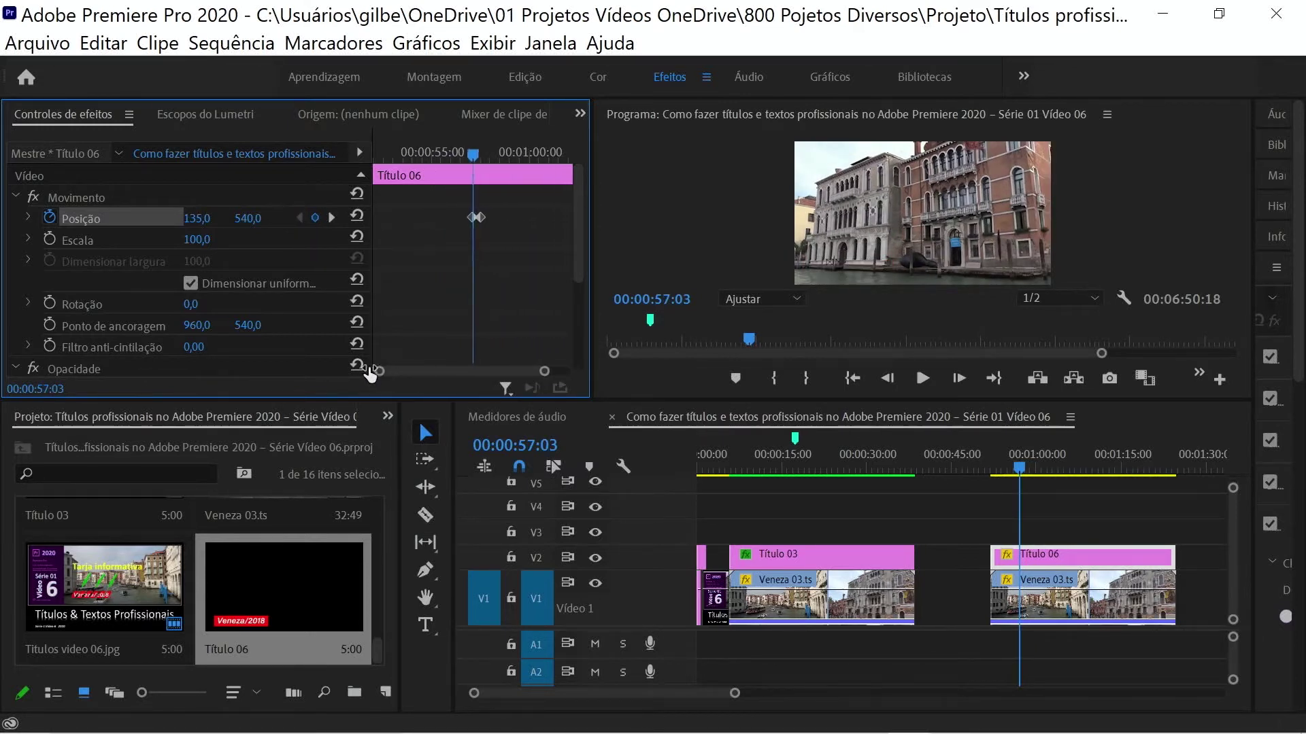
pyautogui.moveTo(447, 149); pyautogui.dragTo(468, 161)
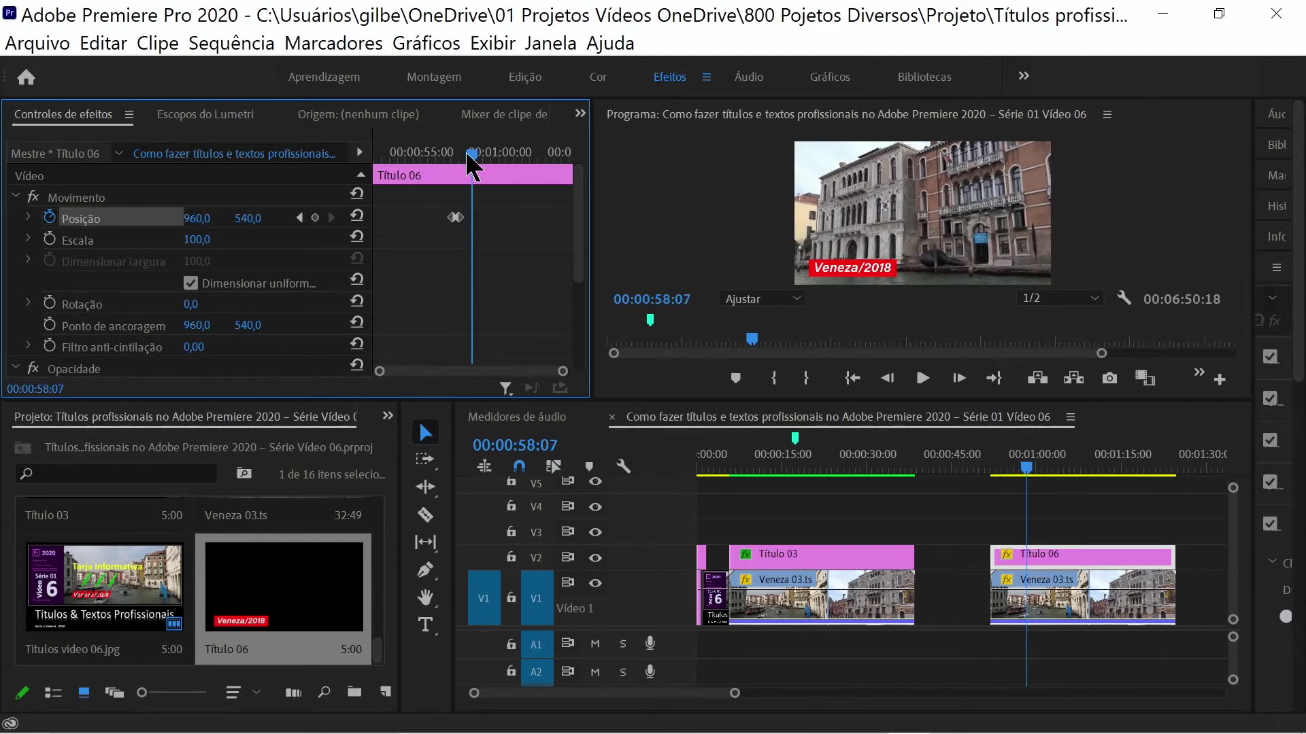
pyautogui.moveTo(579, 264)
pyautogui.mouseDown()
pyautogui.moveTo(575, 277)
pyautogui.moveTo(593, 256)
pyautogui.moveTo(575, 275)
pyautogui.mouseUp()
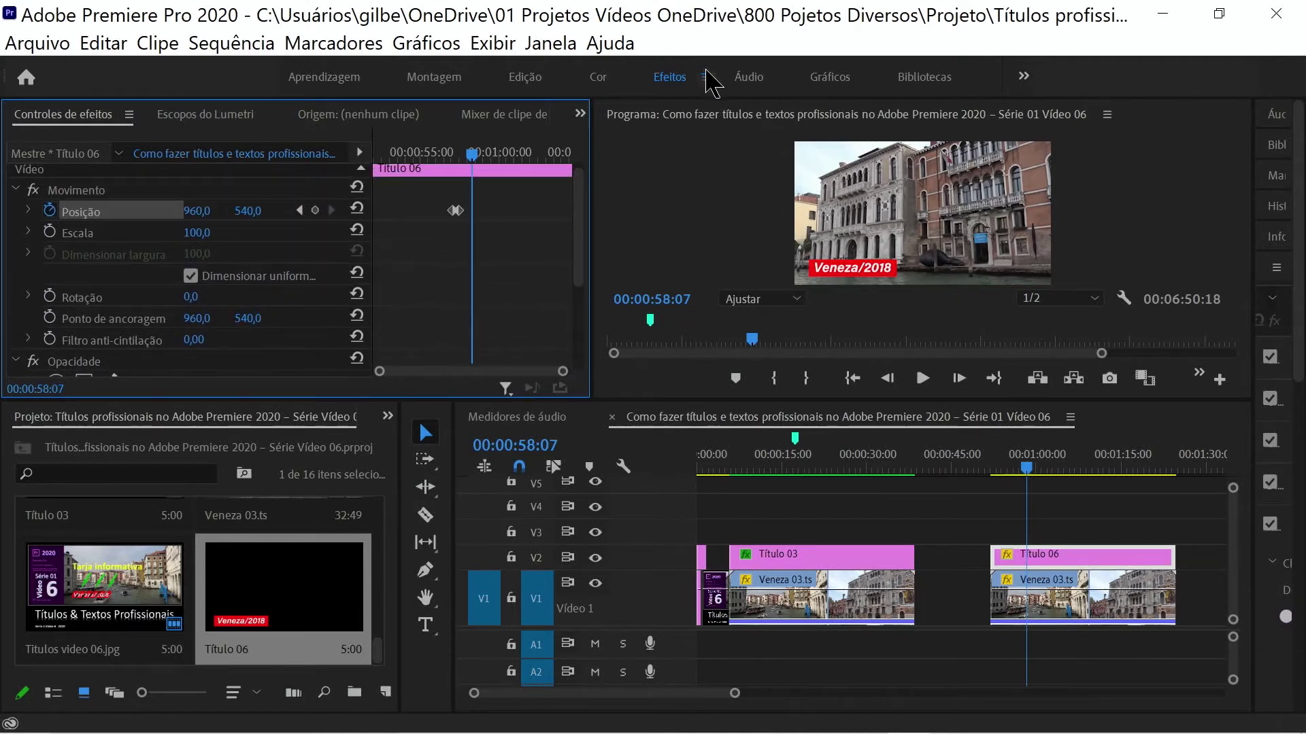
# Search 'vene' in Effects and drop Venezianas onto the Título 06 clip
pyautogui.click(531, 78)
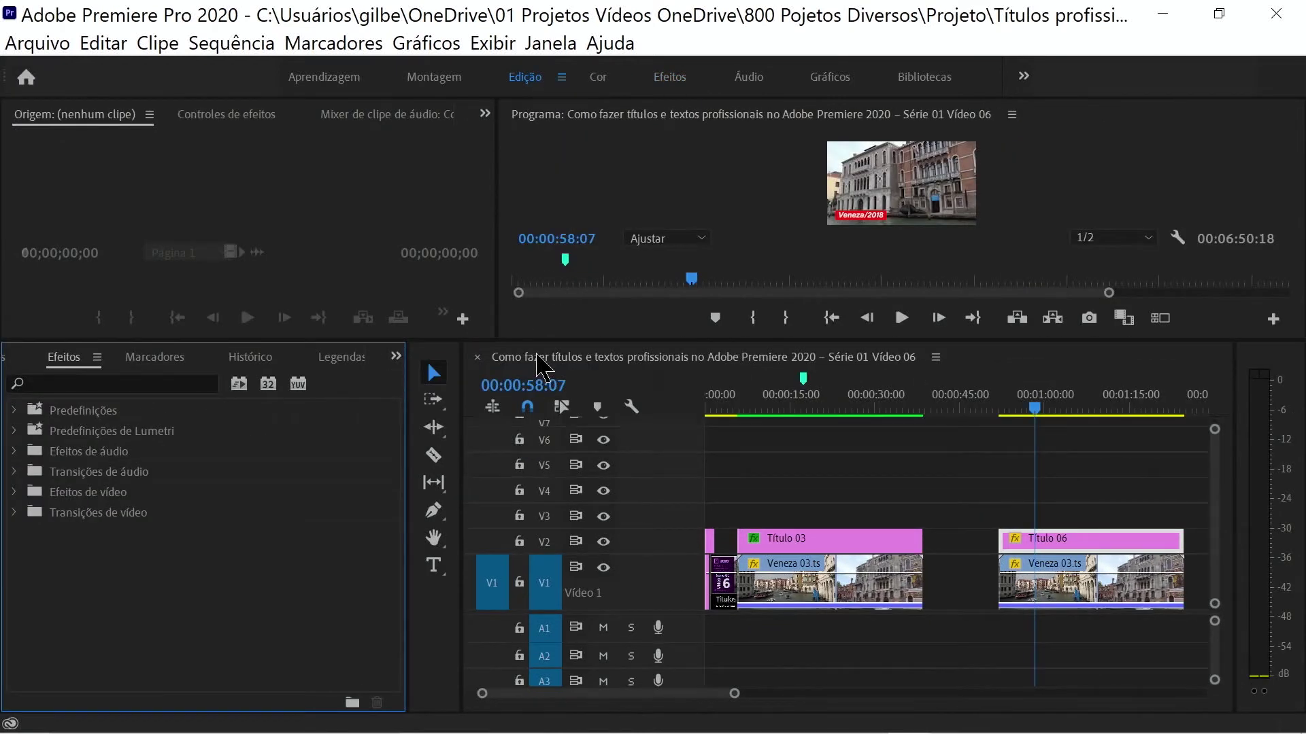
pyautogui.click(111, 491)
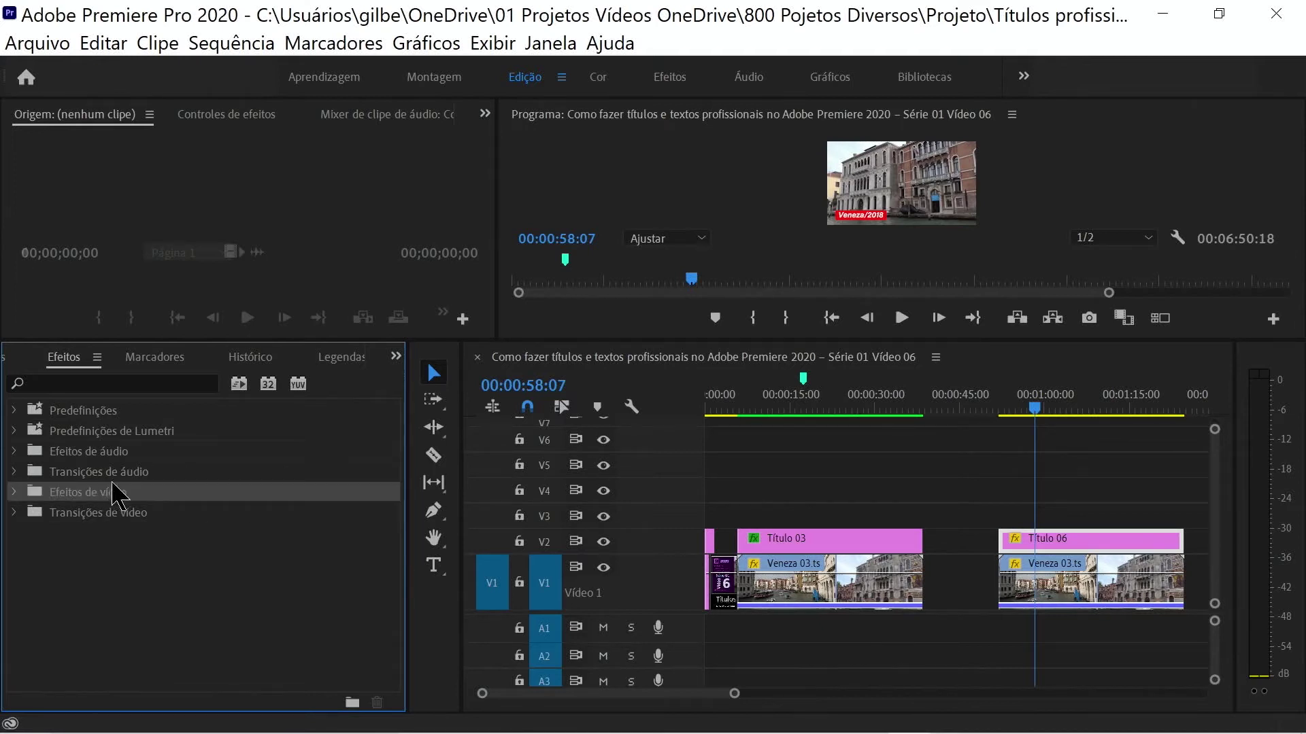
pyautogui.click(136, 381)
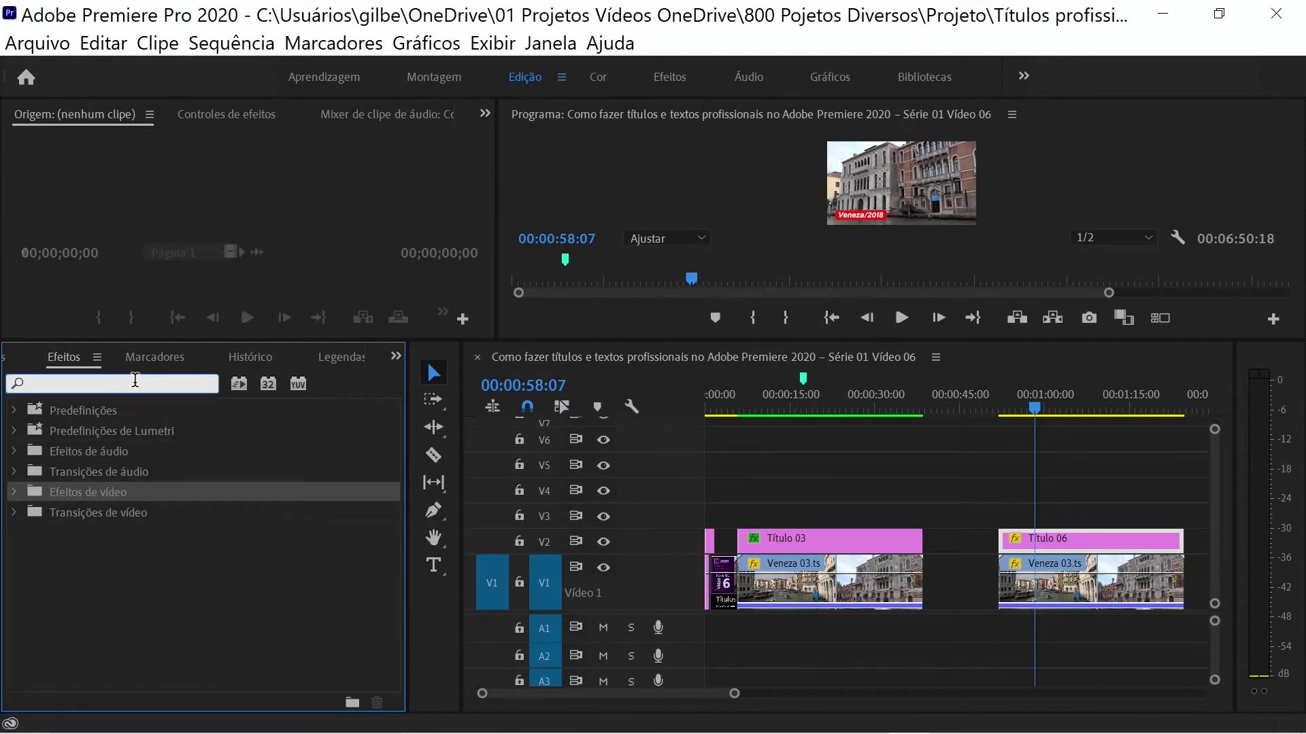
pyautogui.write('vene')
pyautogui.moveTo(106, 532); pyautogui.dragTo(1107, 544)
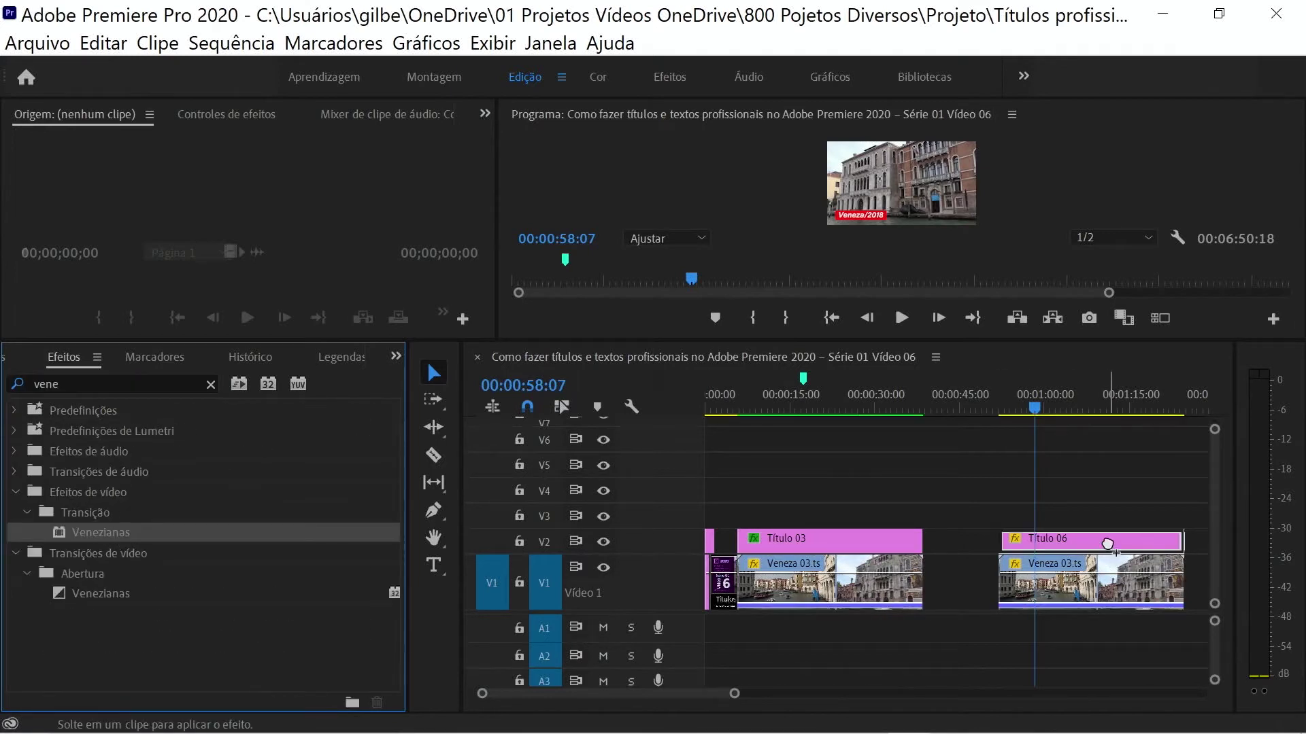
pyautogui.moveTo(1107, 544); pyautogui.dragTo(1107, 544)
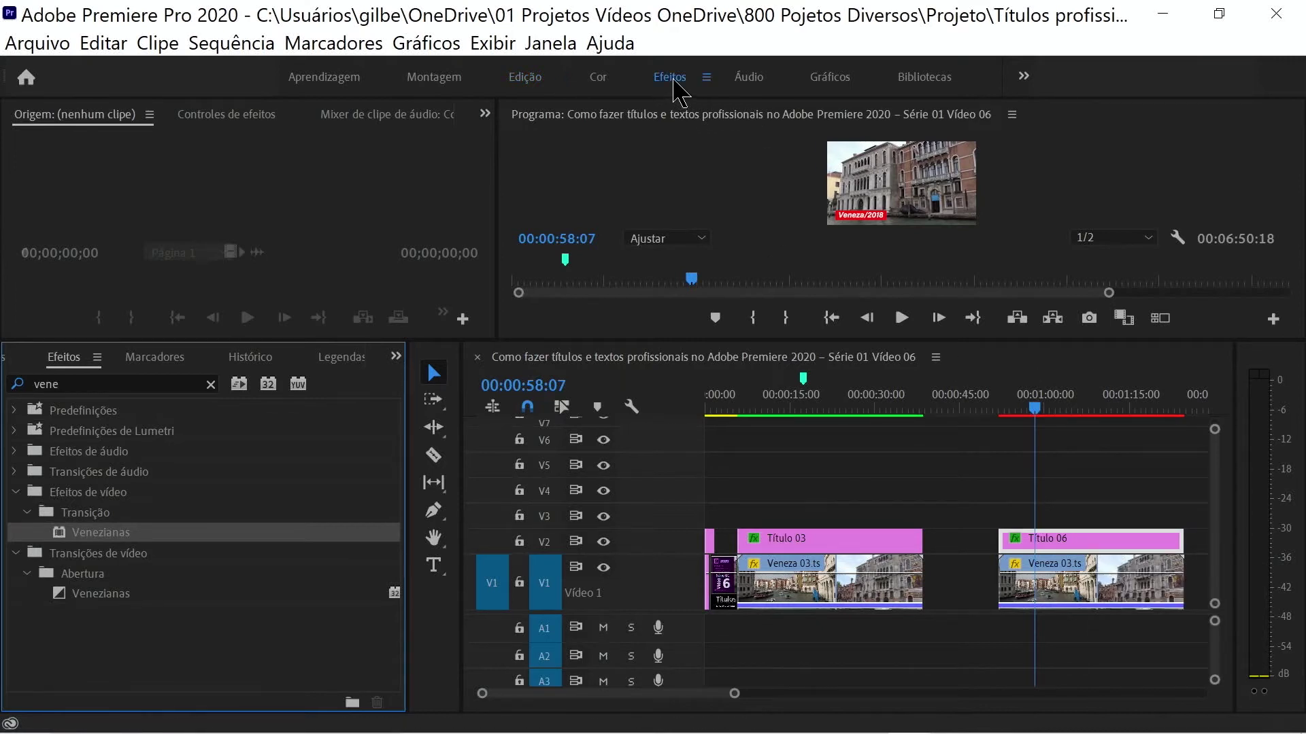
# At 00:00:58:07, keyframe Venezianas completion (0 %), direction (0,0) and width (20)
pyautogui.click(671, 85)
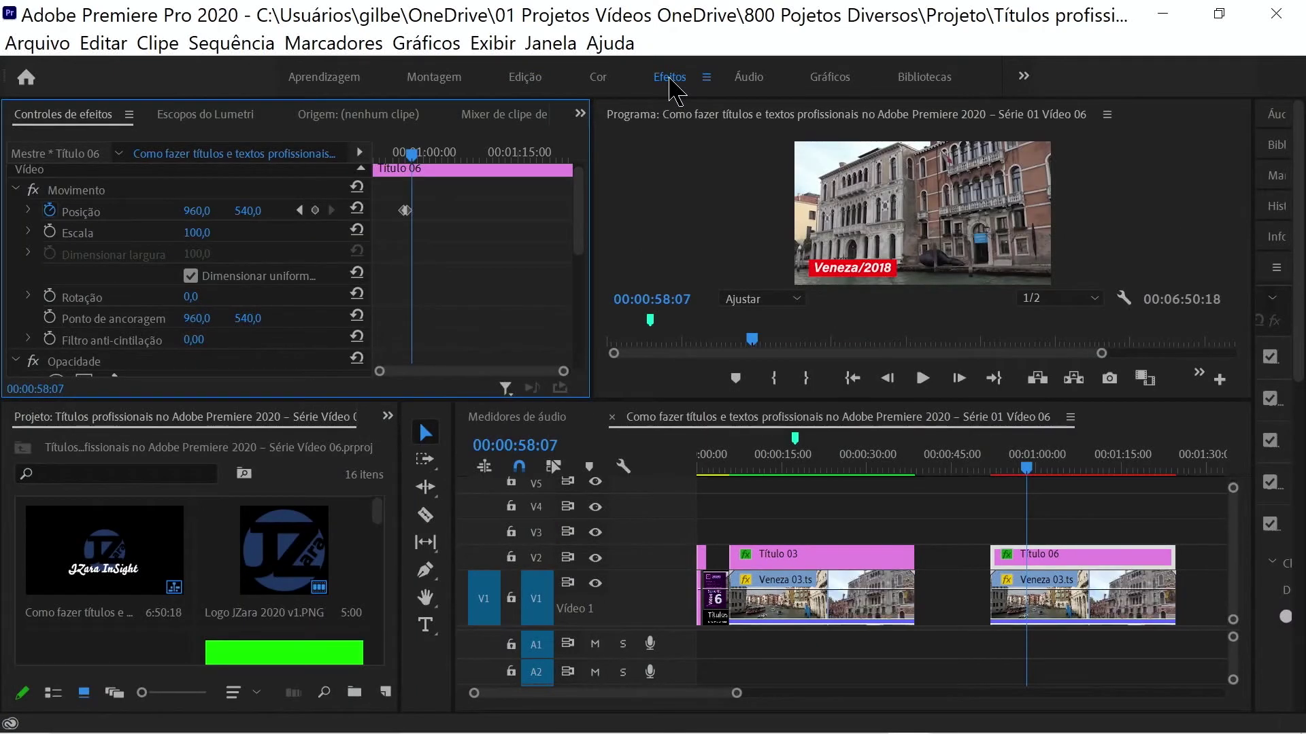
pyautogui.scroll(-1, 583, 236)
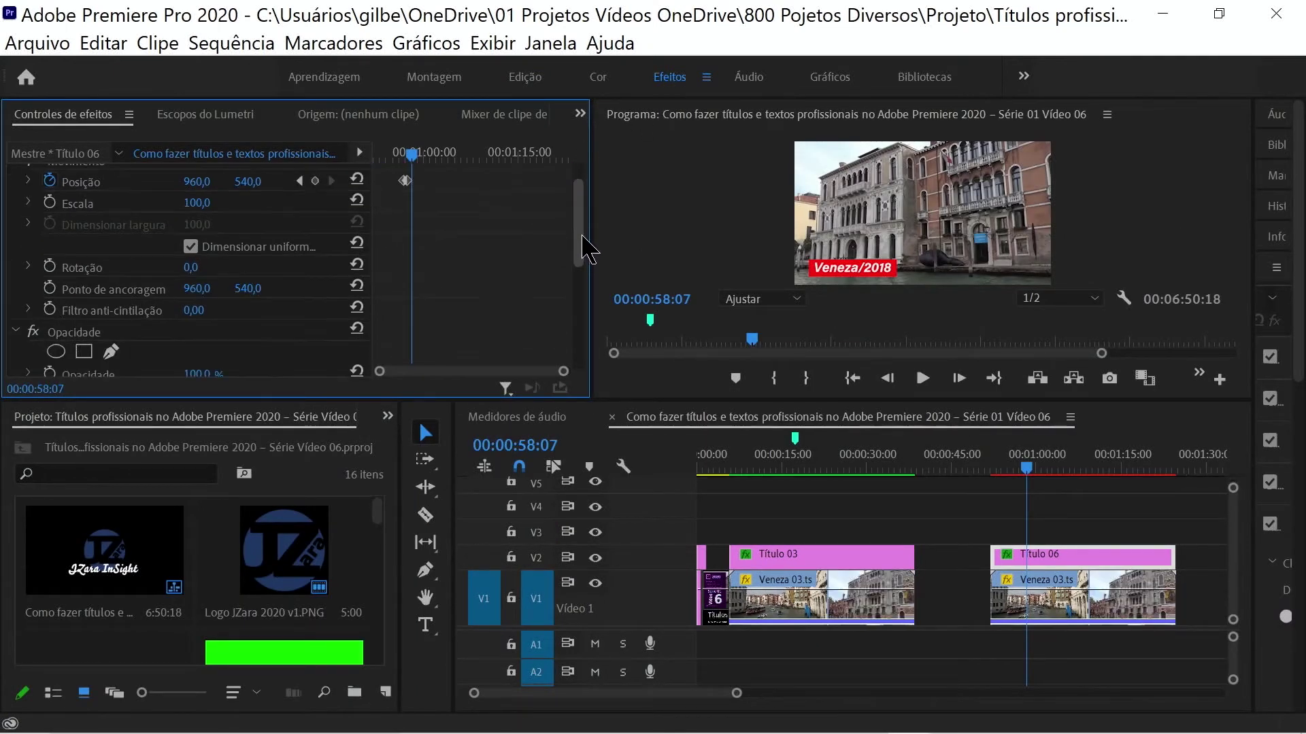
pyautogui.moveTo(583, 236); pyautogui.dragTo(591, 356)
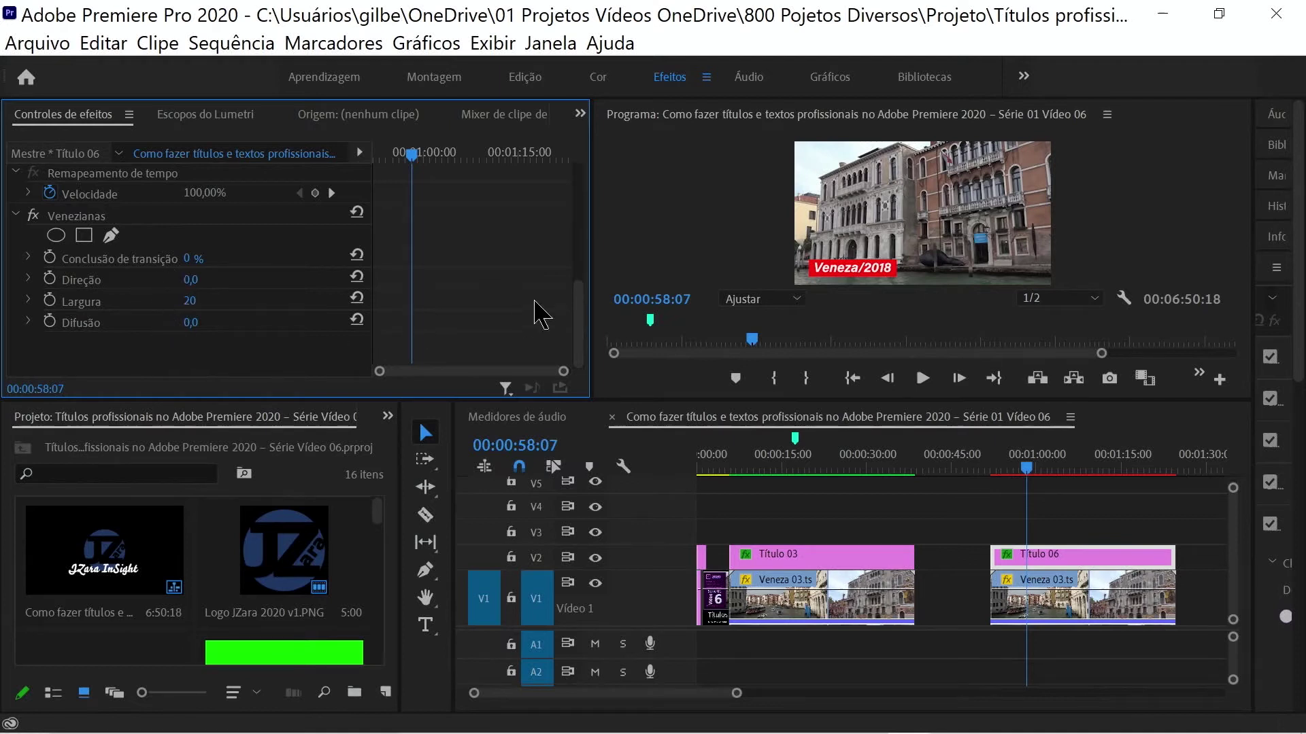
pyautogui.moveTo(578, 327)
pyautogui.mouseDown()
pyautogui.moveTo(607, 194)
pyautogui.moveTo(594, 345)
pyautogui.mouseUp()
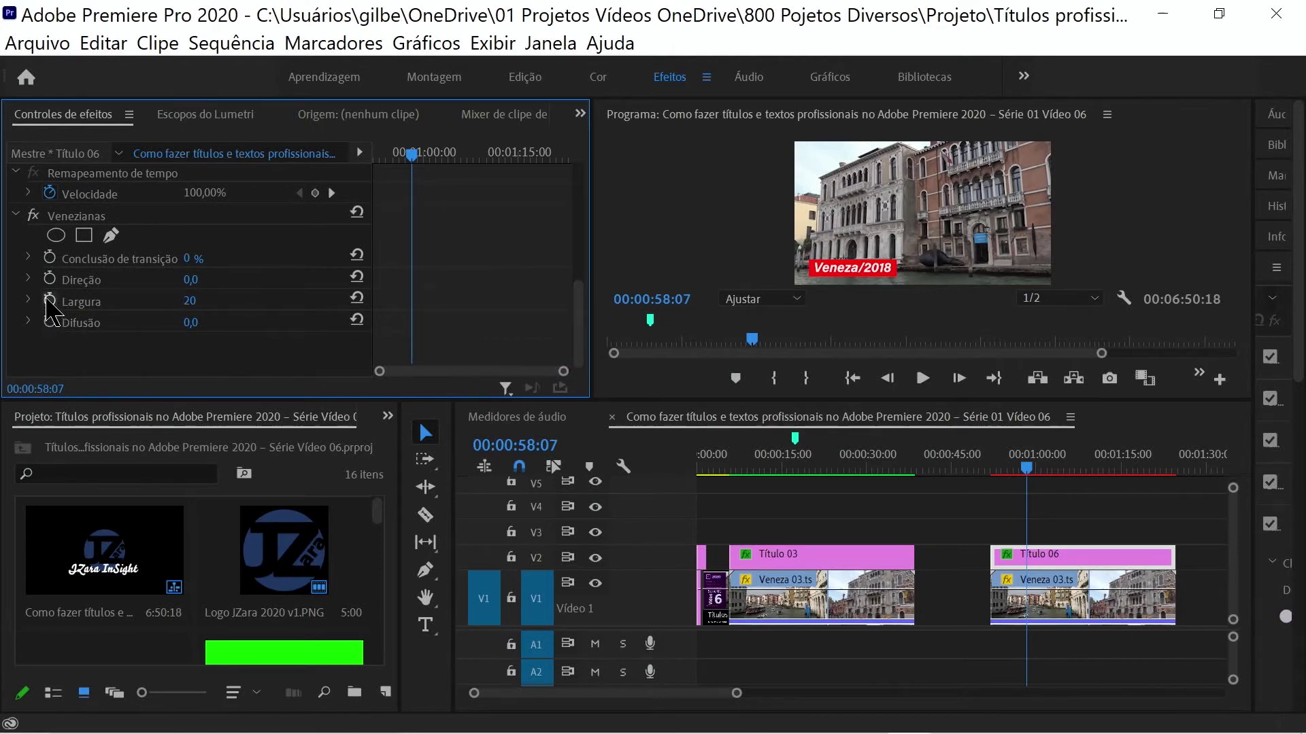
pyautogui.click(50, 300)
pyautogui.click(50, 278)
pyautogui.click(50, 257)
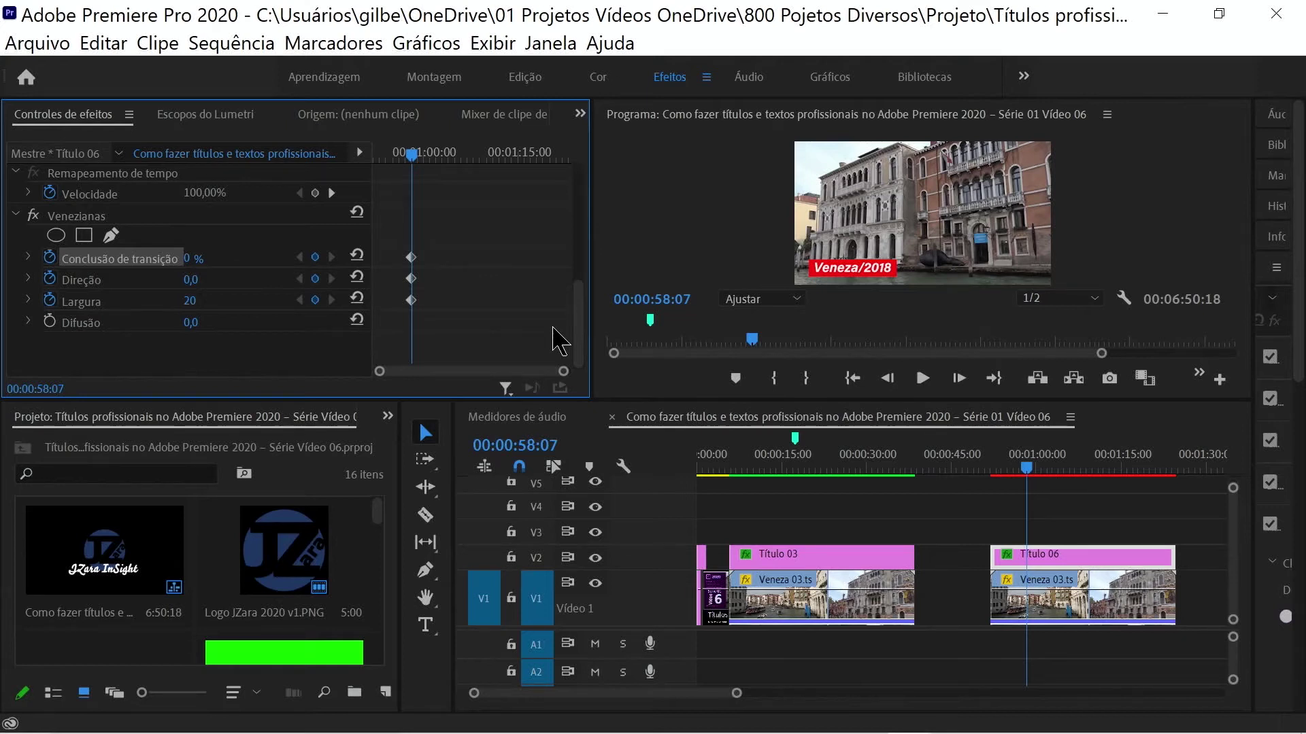
# Step back to 00:00:57:07 and set Venezianas transition completion to 40 %
pyautogui.hotkey('shift', 'Left')
pyautogui.hotkey('shift', 'Left')
pyautogui.hotkey('shift', 'Left')
pyautogui.hotkey('shift', 'Left')
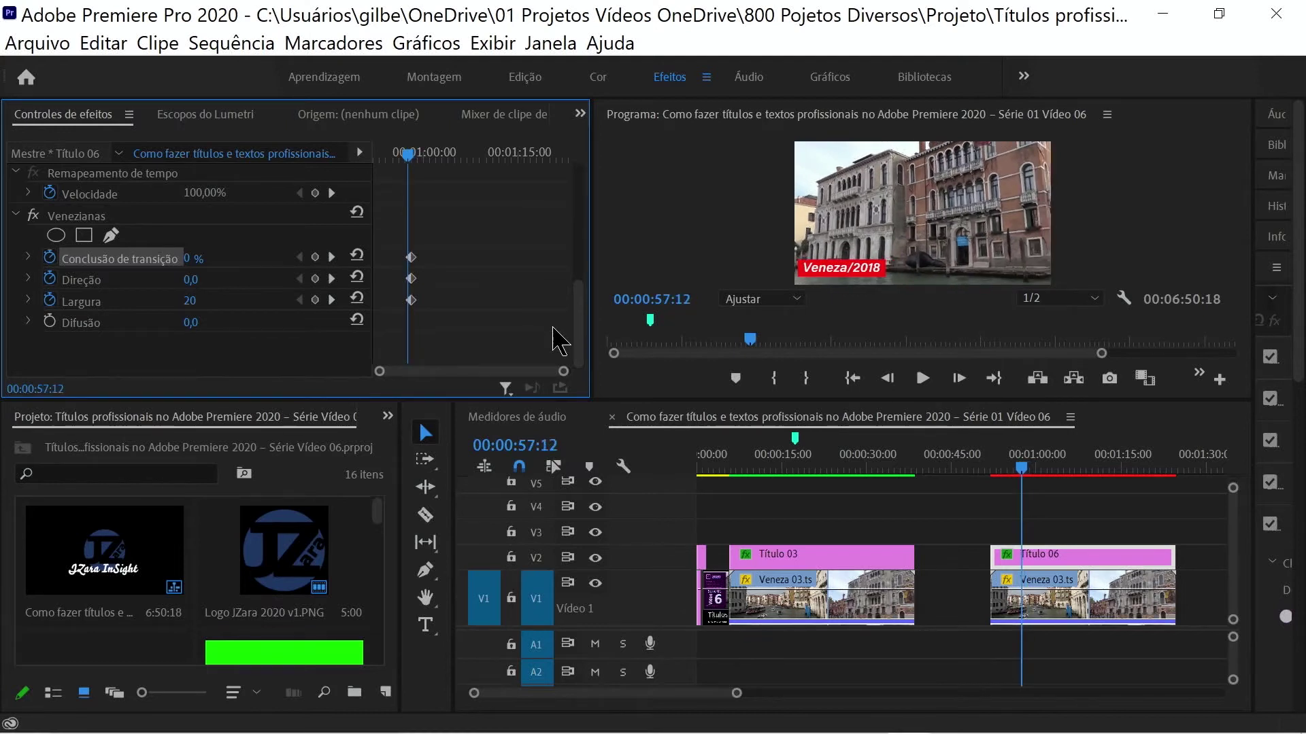
pyautogui.hotkey('shift', 'Left')
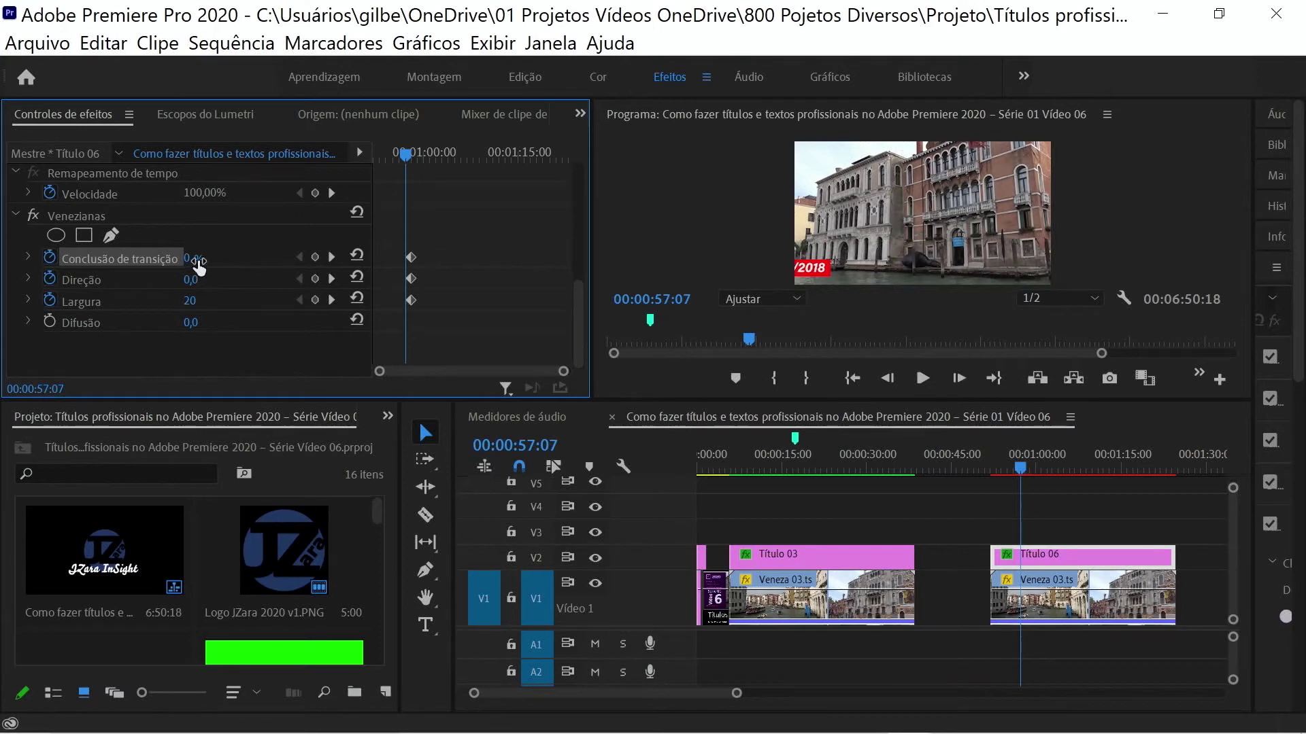
pyautogui.click(196, 261)
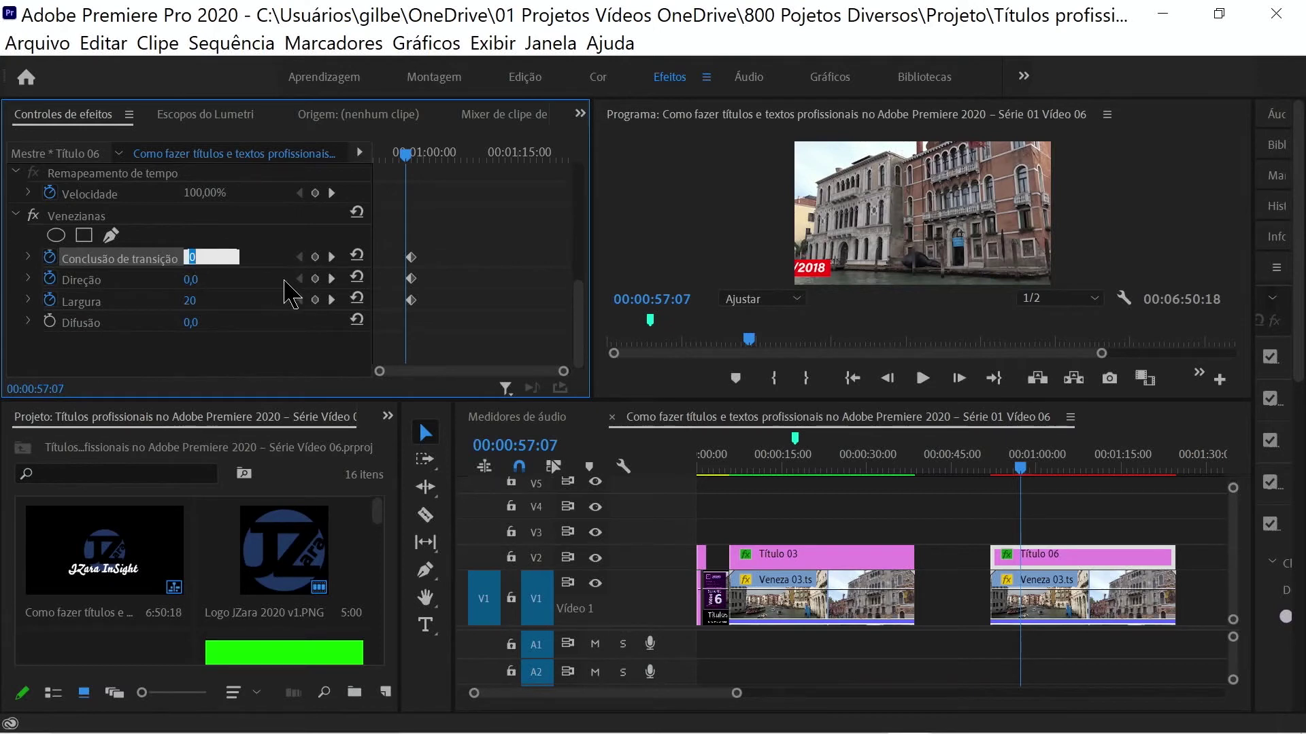
pyautogui.write('4')
pyautogui.press('Return')
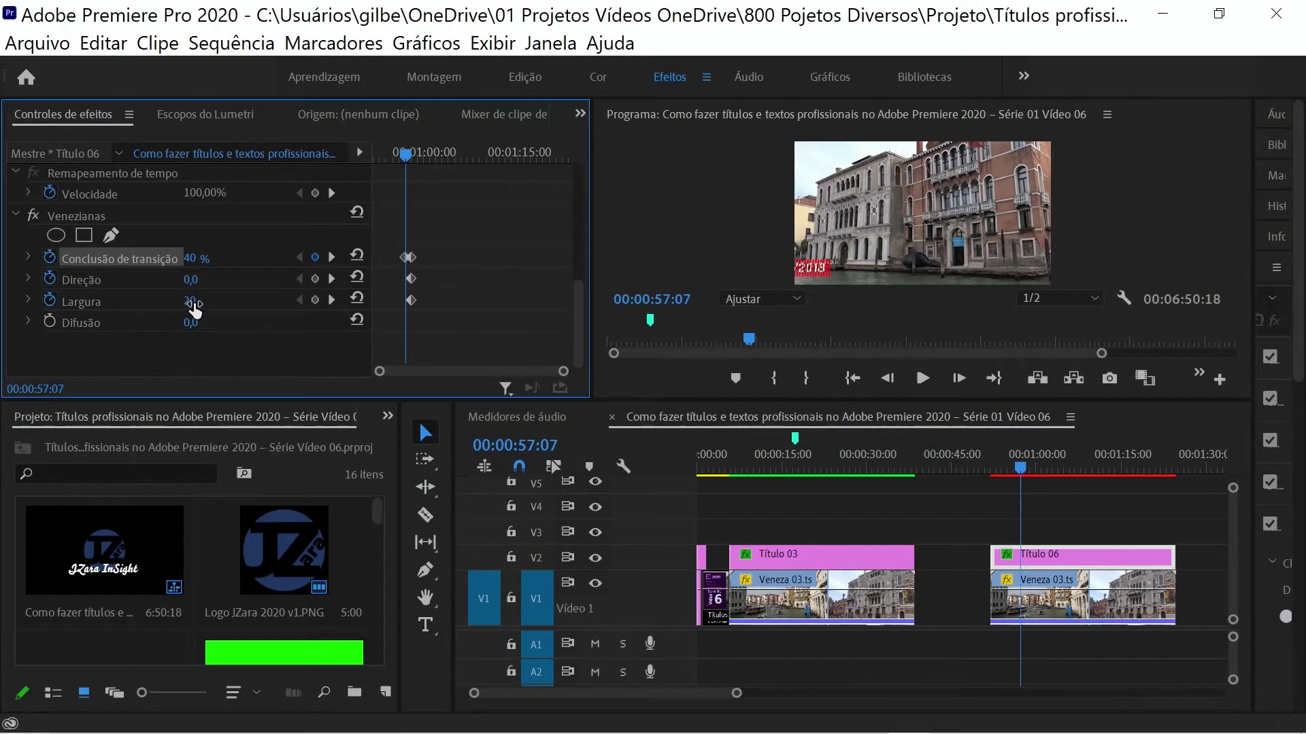
# Set the blinds width to 110 and angle the direction to 55,0°
pyautogui.click(193, 302)
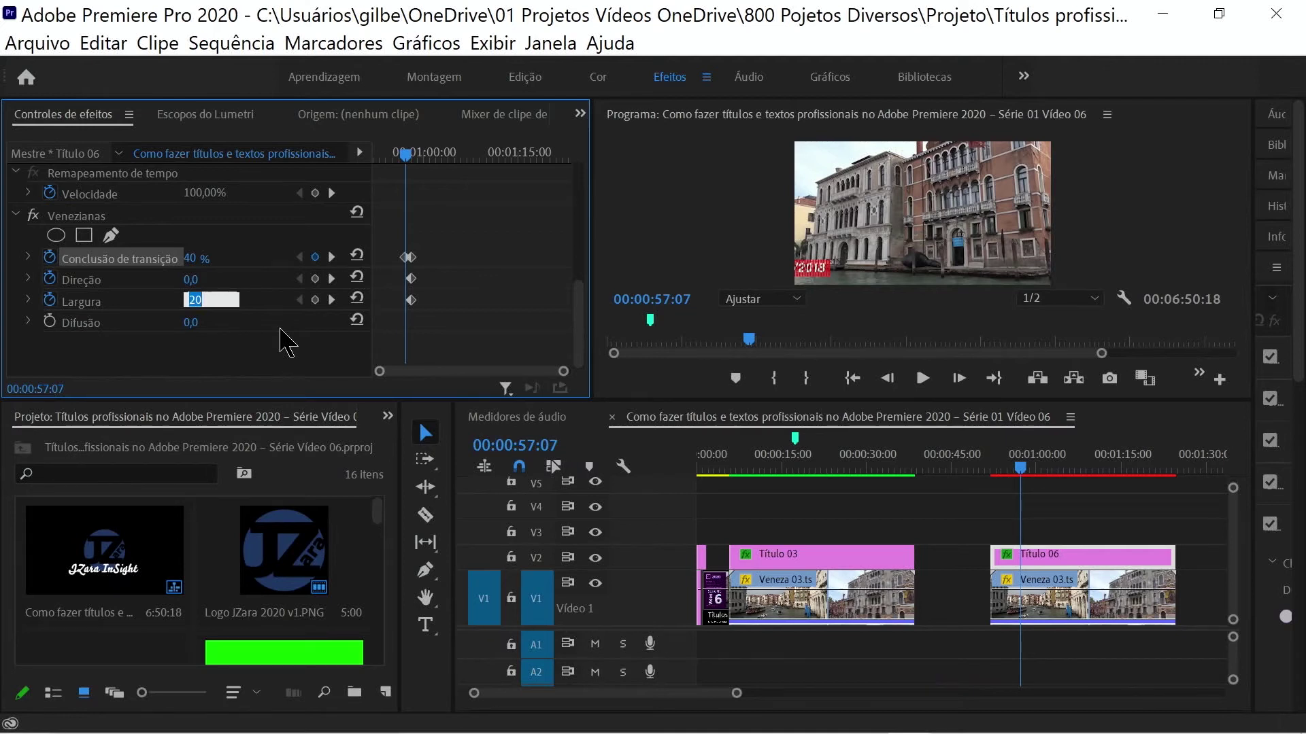
pyautogui.write('11')
pyautogui.click(281, 329)
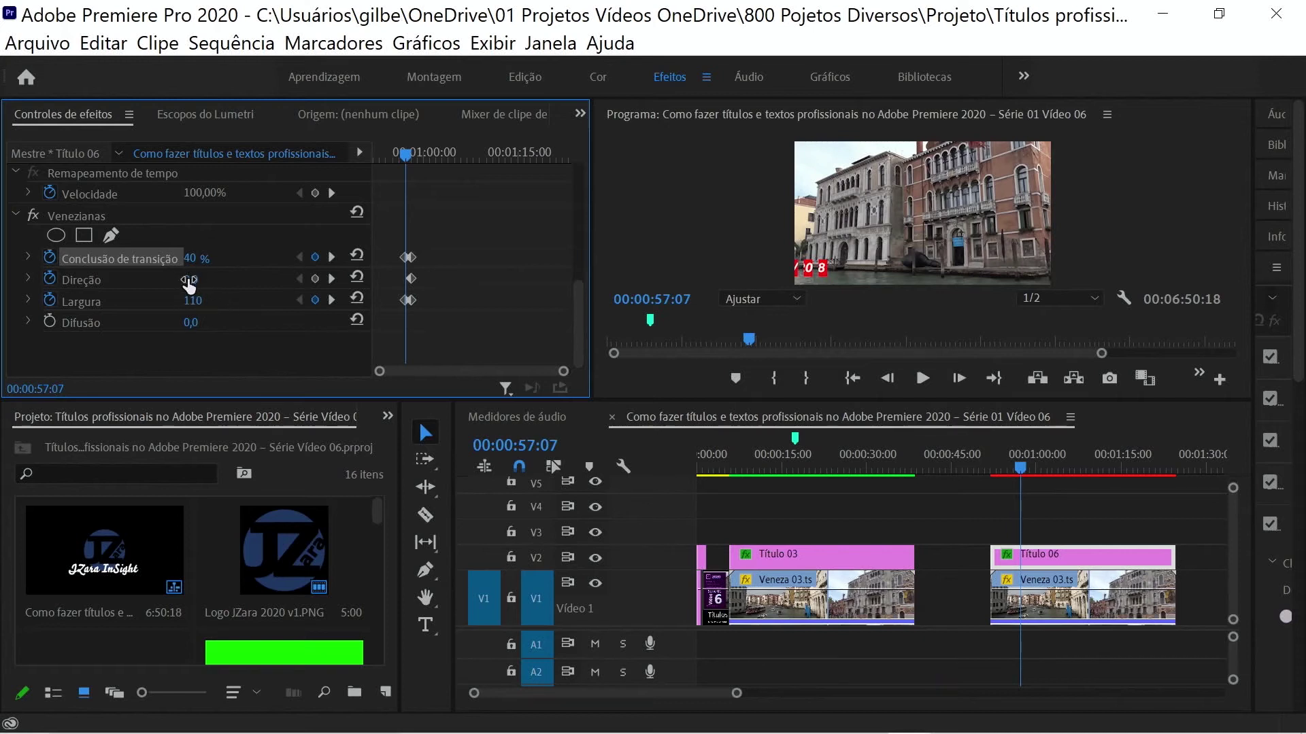
pyautogui.moveTo(189, 286); pyautogui.dragTo(204, 279)
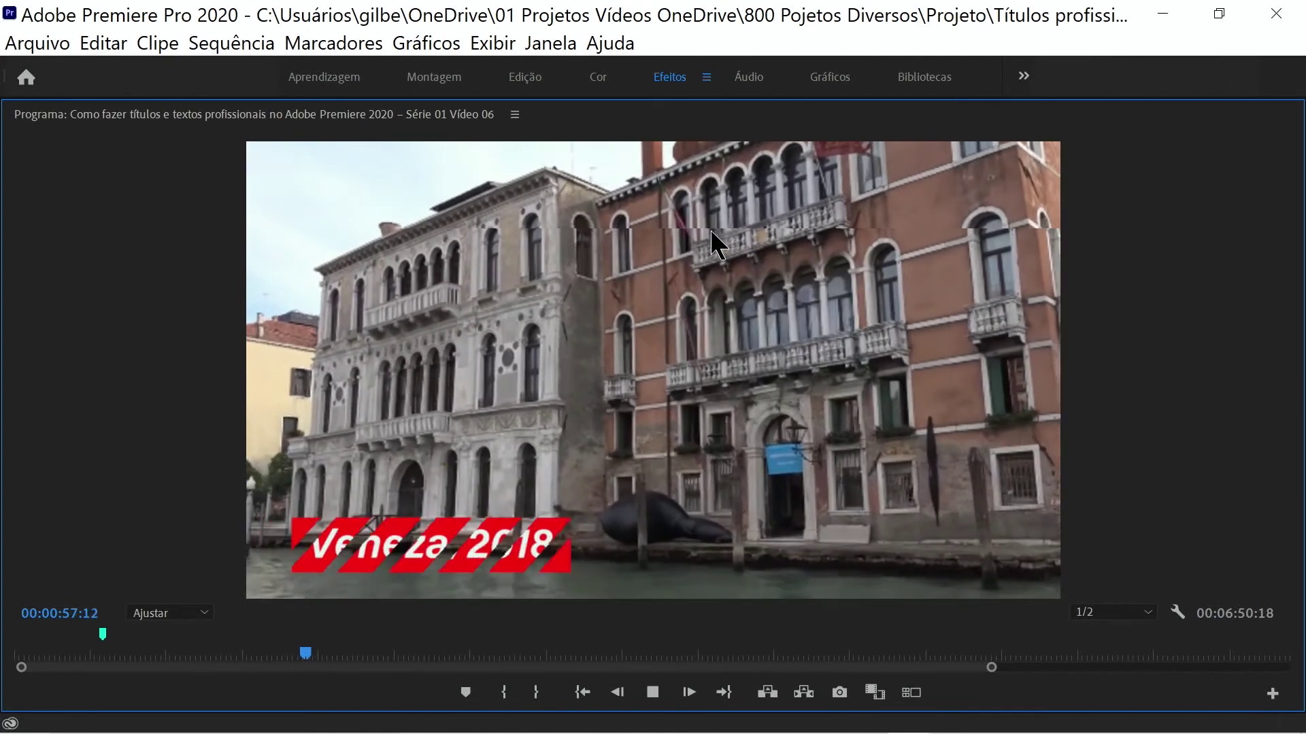
# Stop the preview, scrub back before the title, and restore the full editing layout
pyautogui.press('space')
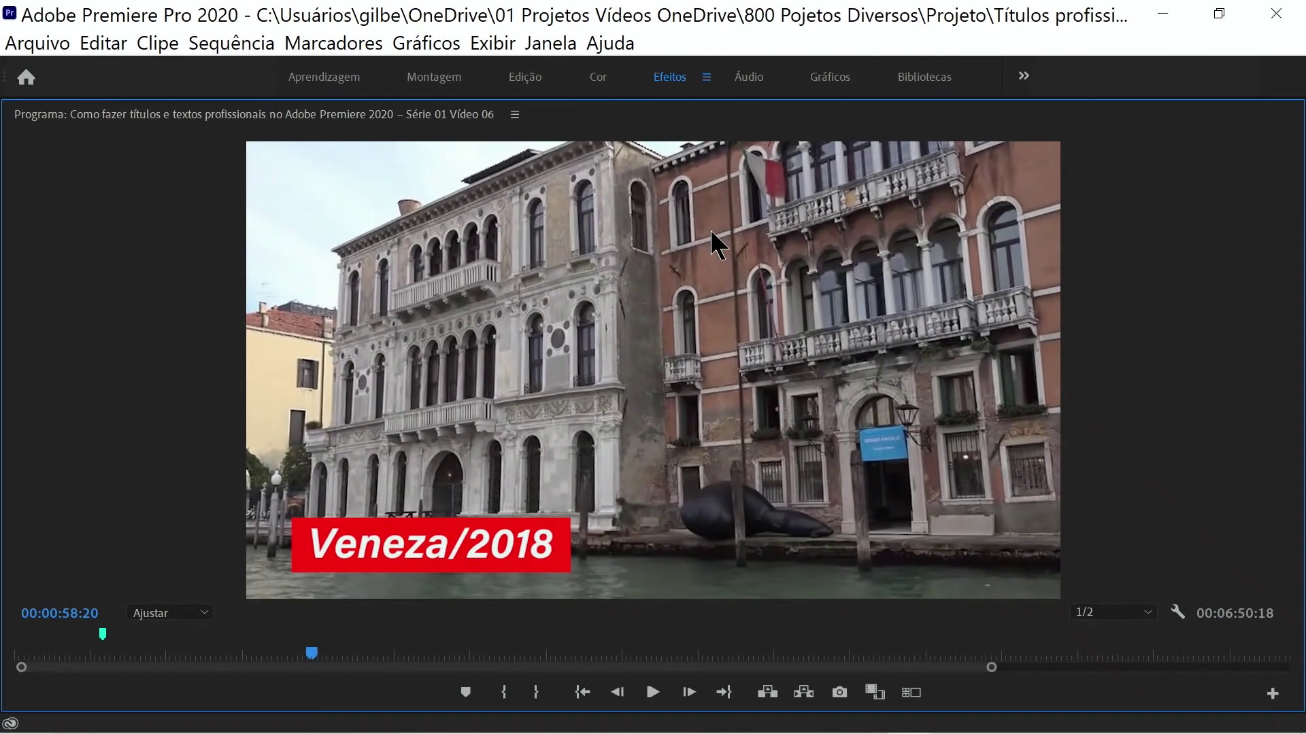
pyautogui.moveTo(311, 654)
pyautogui.mouseDown()
pyautogui.moveTo(286, 654)
pyautogui.moveTo(314, 656)
pyautogui.mouseUp()
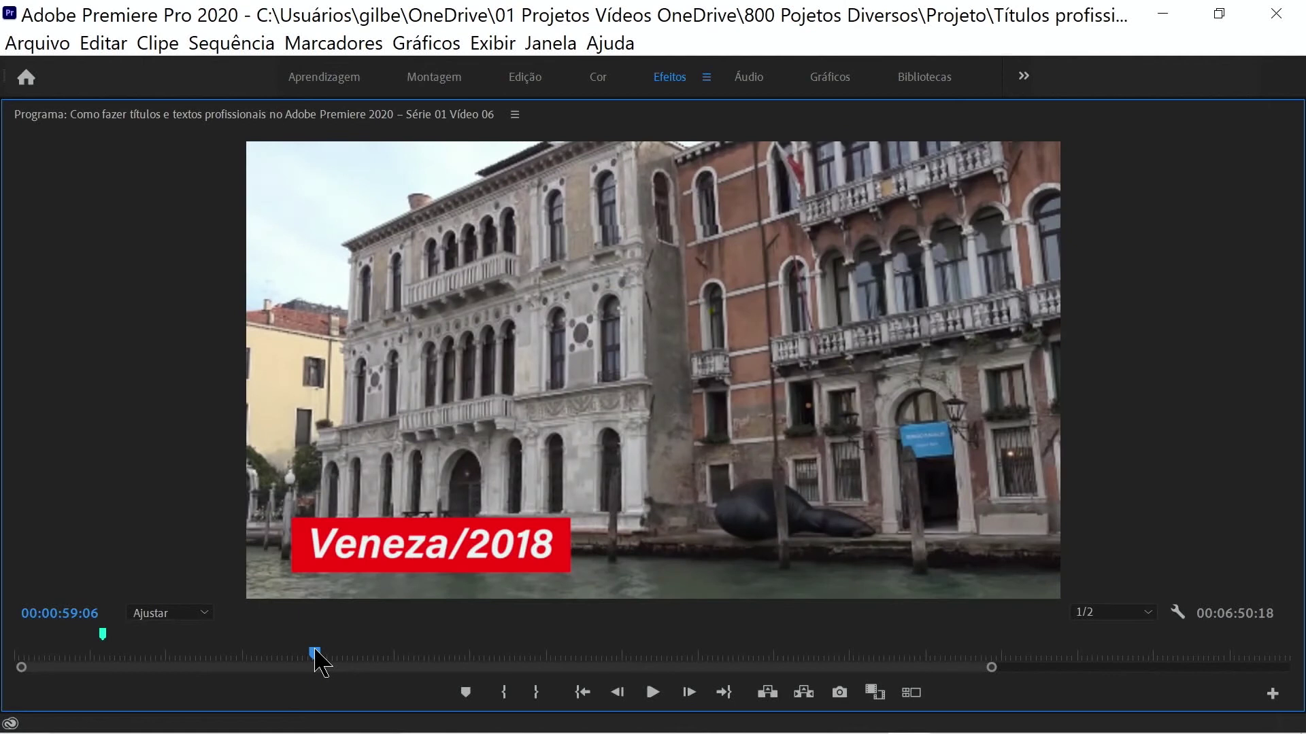
pyautogui.press('`')
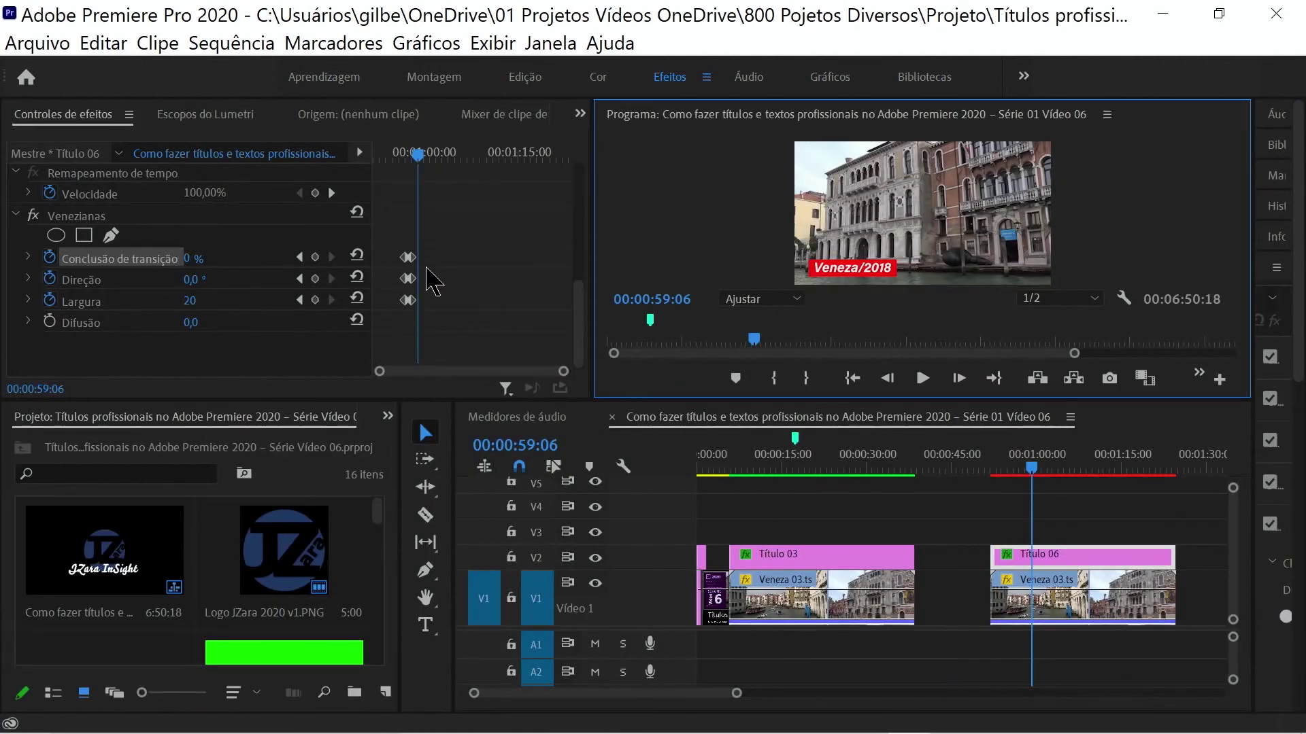
# Move the playhead to 00:00:58:01 and zoom in on the Venezianas keyframes
pyautogui.click(410, 258)
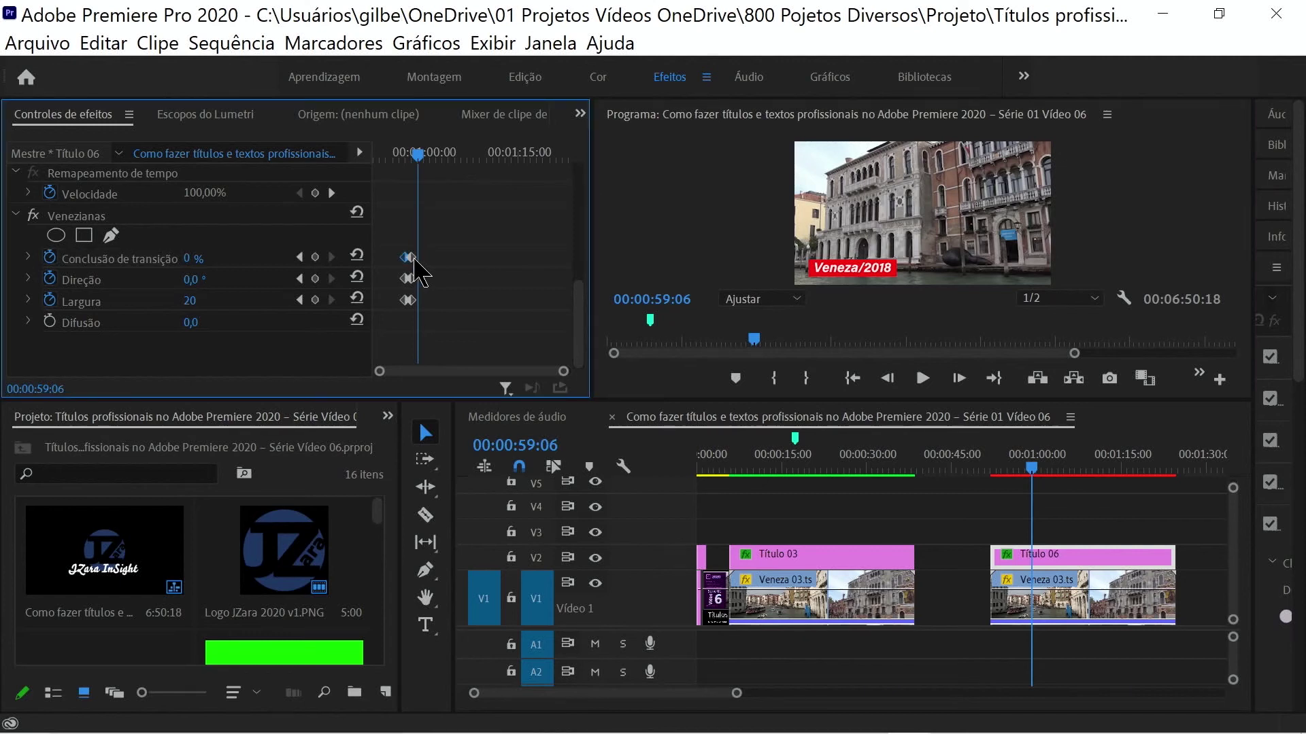
pyautogui.moveTo(379, 371); pyautogui.dragTo(408, 374)
pyautogui.moveTo(566, 372); pyautogui.dragTo(521, 372)
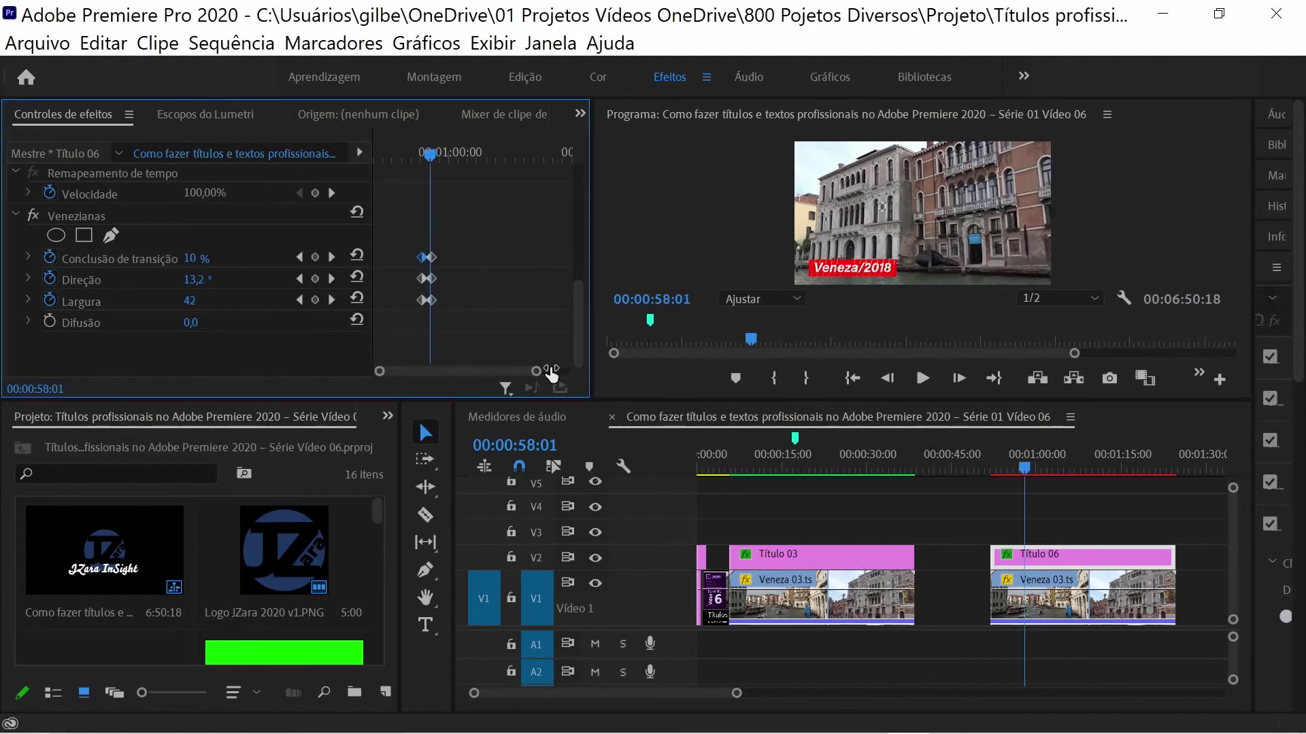
# Shift the end Conclusão, Direção and Largura keyframes slightly later, then scrub back to check the start
pyautogui.click(448, 258)
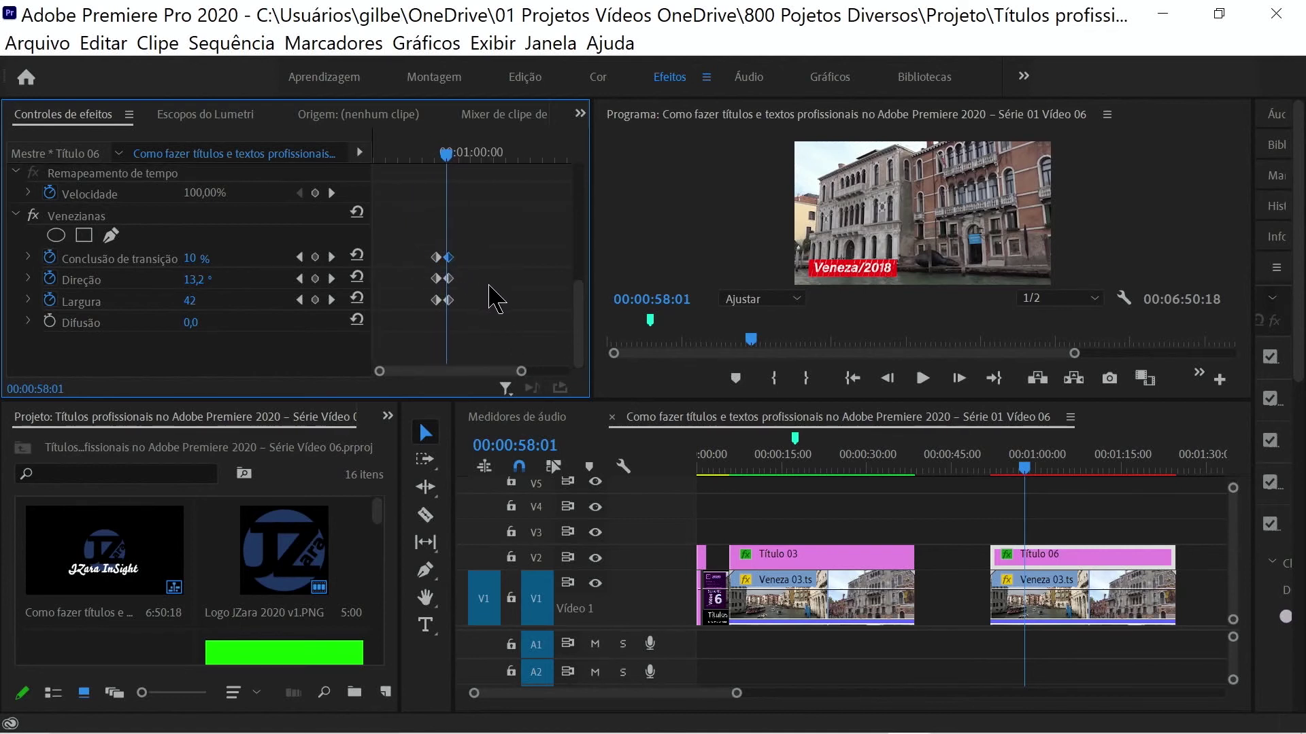
pyautogui.keyDown('shift'); pyautogui.click(449, 279); pyautogui.keyUp('shift')
pyautogui.keyDown('shift'); pyautogui.click(449, 300); pyautogui.keyUp('shift')
pyautogui.moveTo(451, 302); pyautogui.dragTo(460, 304)
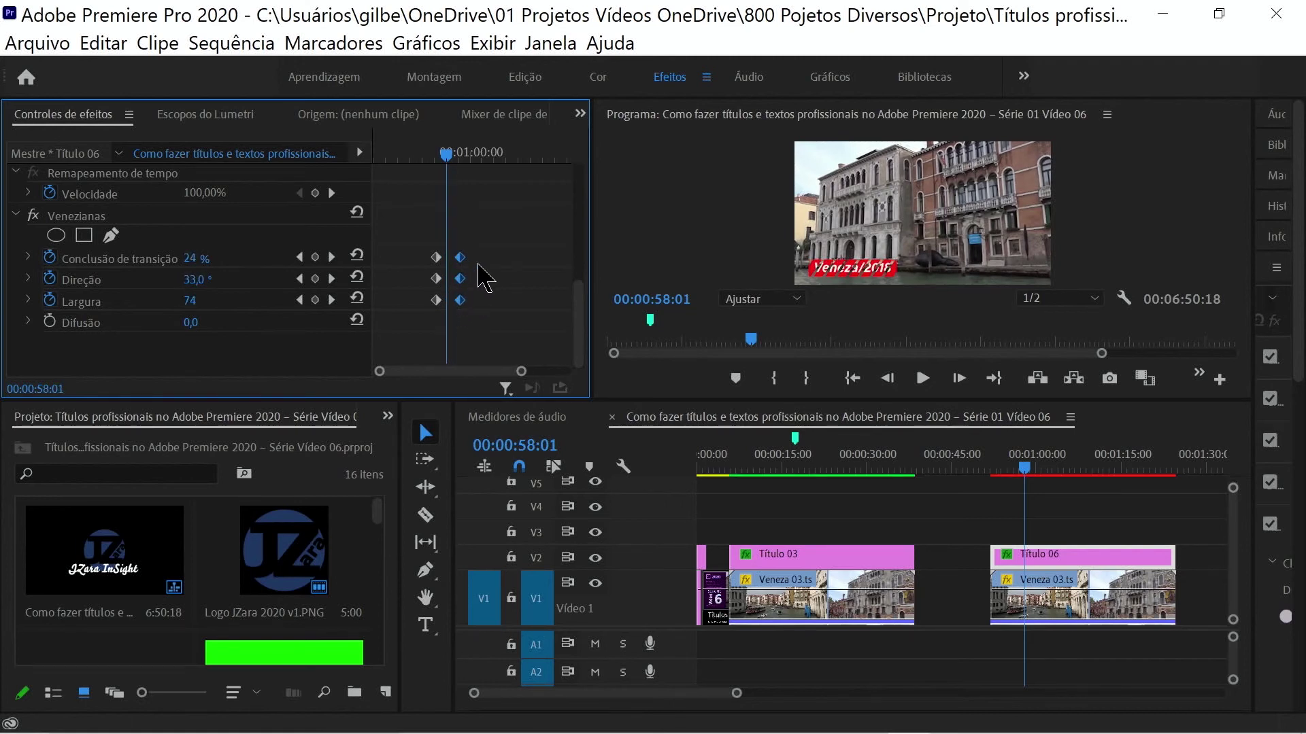
pyautogui.moveTo(446, 155)
pyautogui.mouseDown()
pyautogui.moveTo(359, 160)
pyautogui.moveTo(426, 163)
pyautogui.mouseUp()
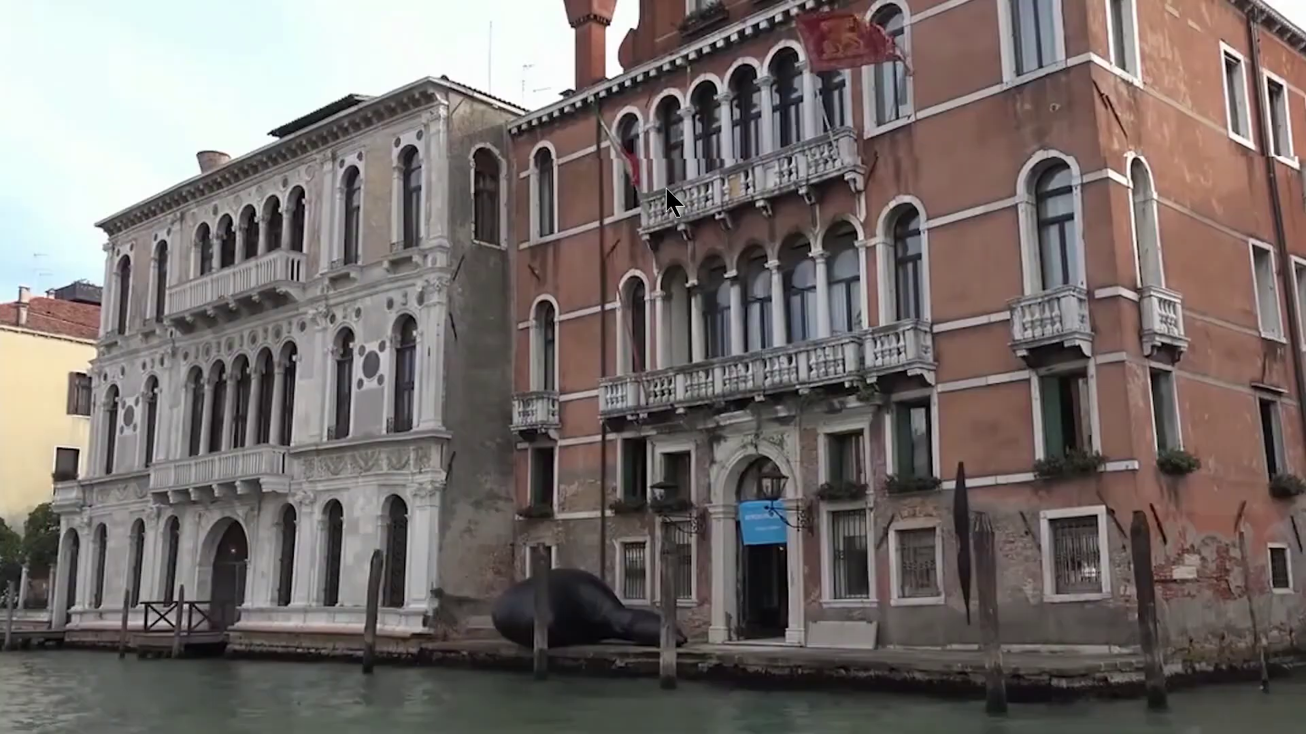